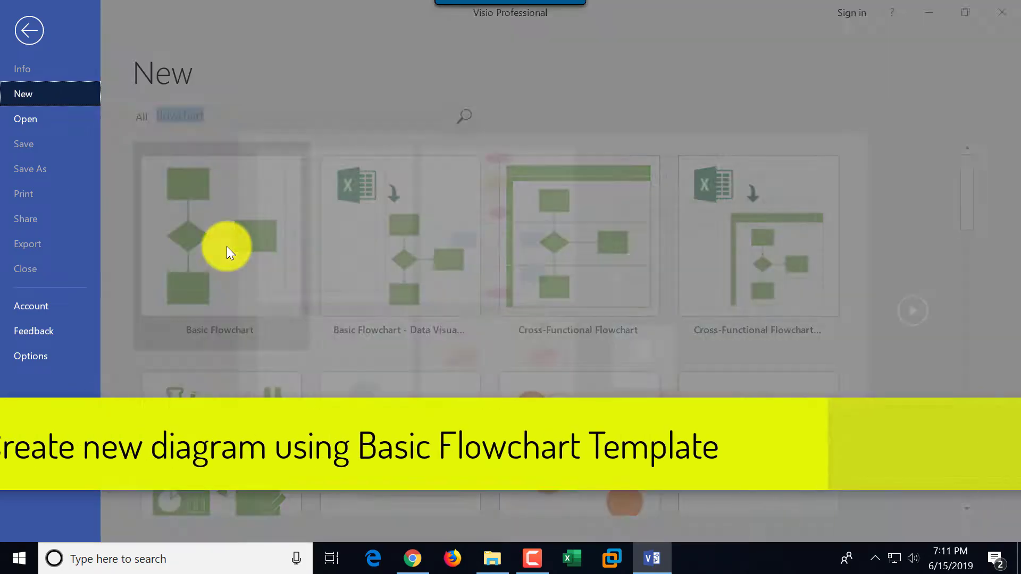
Create a drawing from the Basic Flowchart template and display the Cross-Functional Flowchart Shapes stencil.
double_click(226, 247)
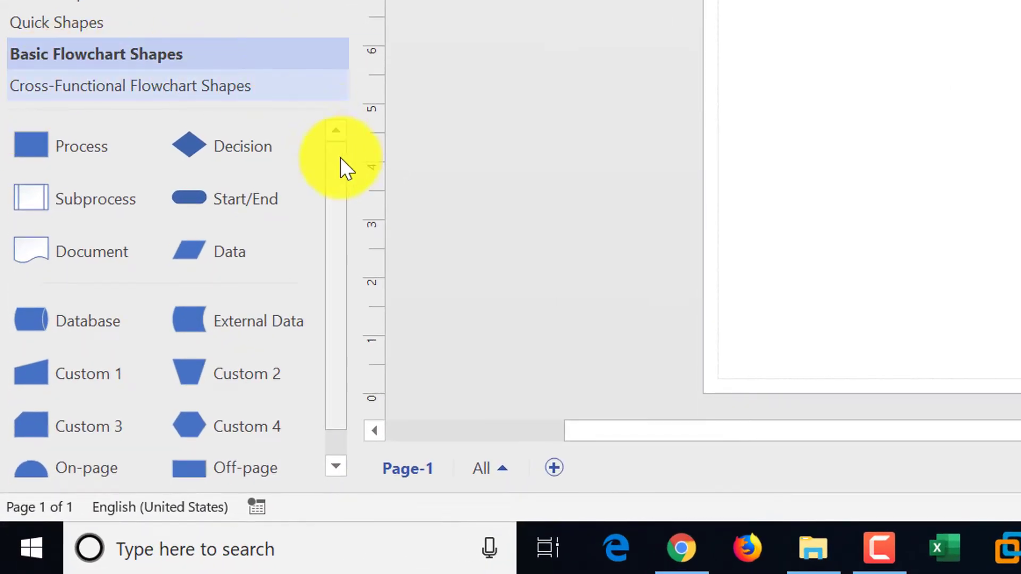
mouse_move(341, 161)
left_mouse_down()
mouse_move(346, 319)
mouse_move(330, 151)
left_mouse_up()
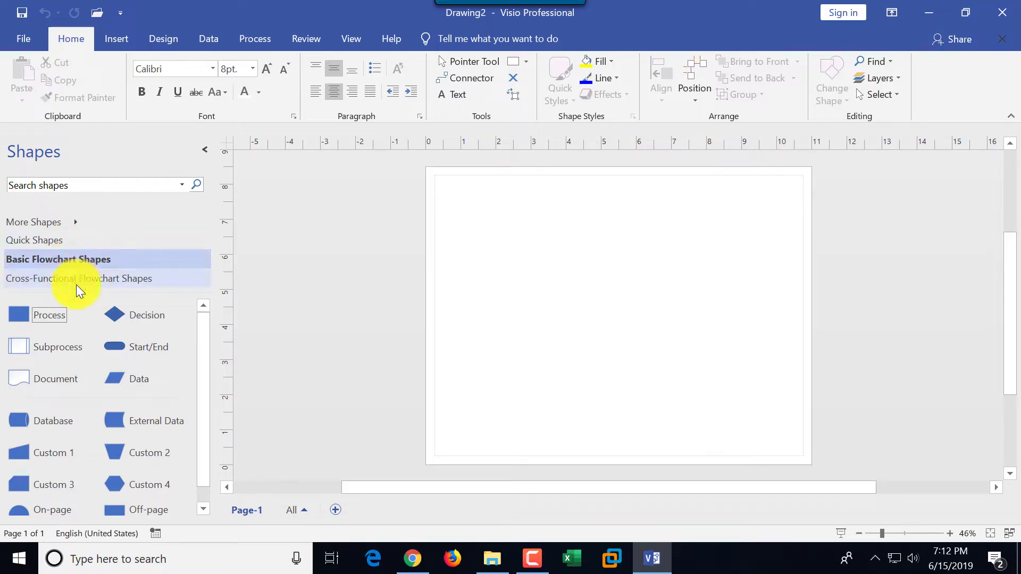
left_click(98, 277)
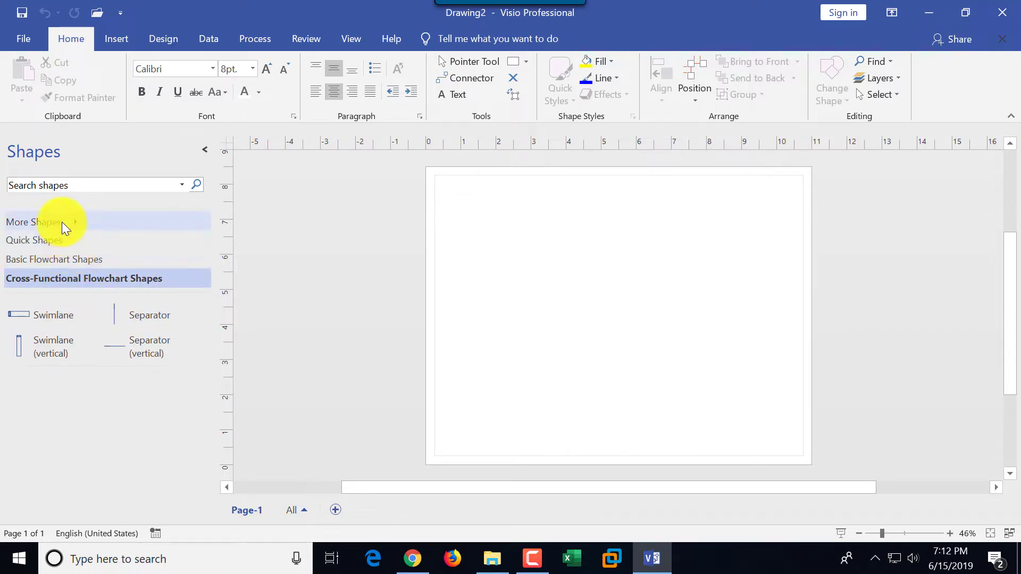
Add the Basic Shapes stencil from the General category to the drawing's available shapes.
left_click(77, 224)
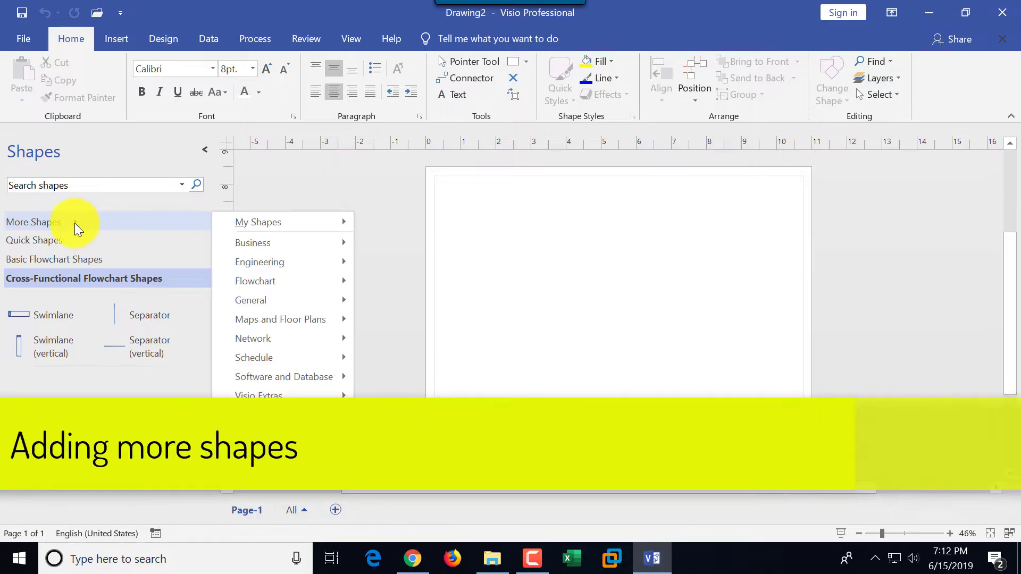
mouse_move(279, 242)
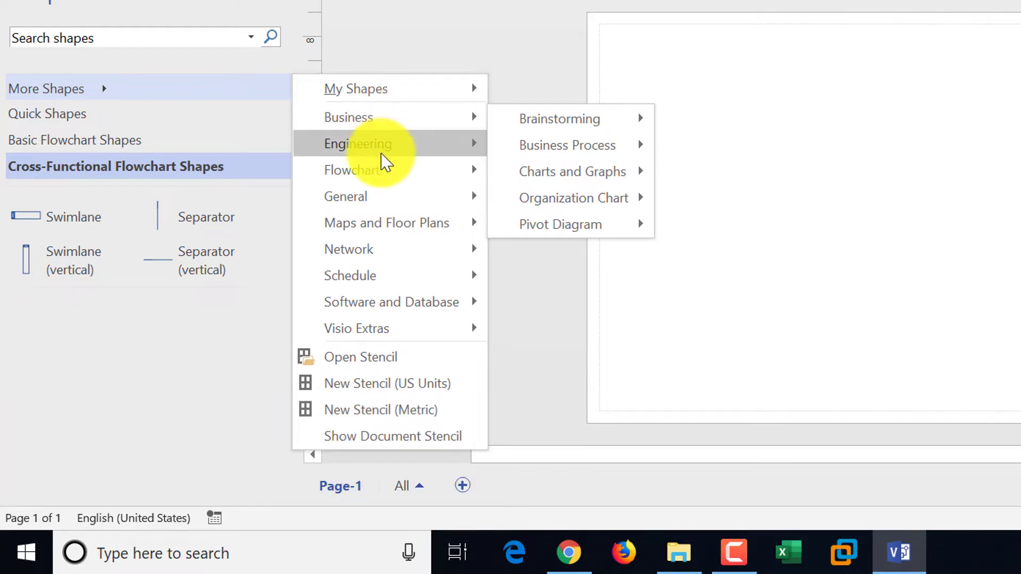
mouse_move(380, 168)
mouse_move(379, 199)
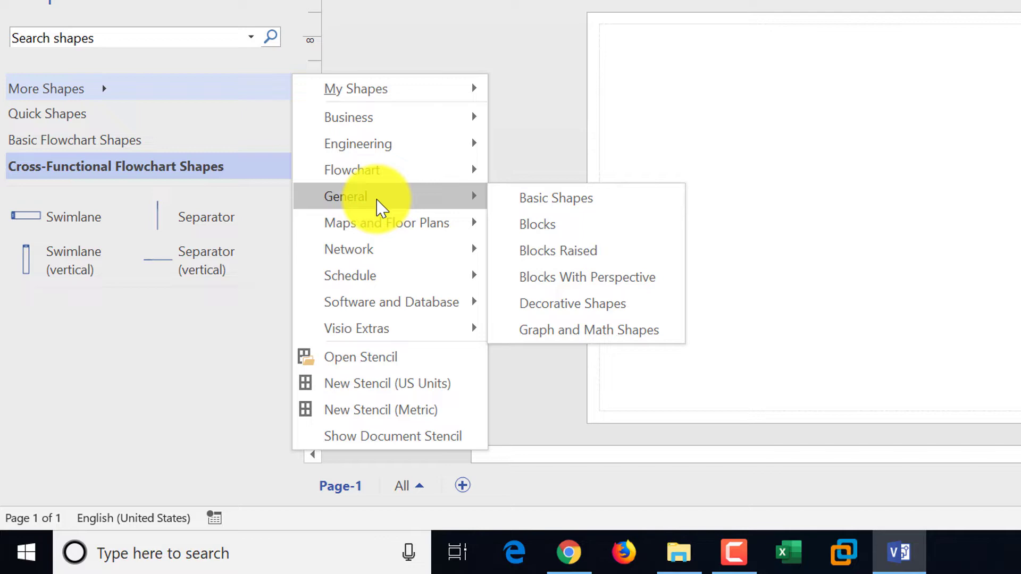
left_click(559, 201)
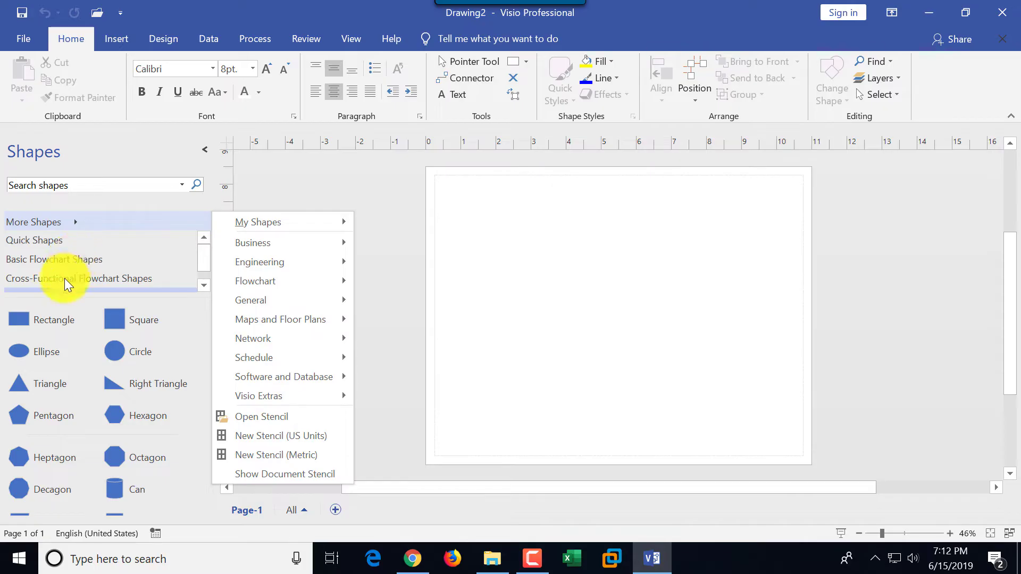
left_click(206, 275)
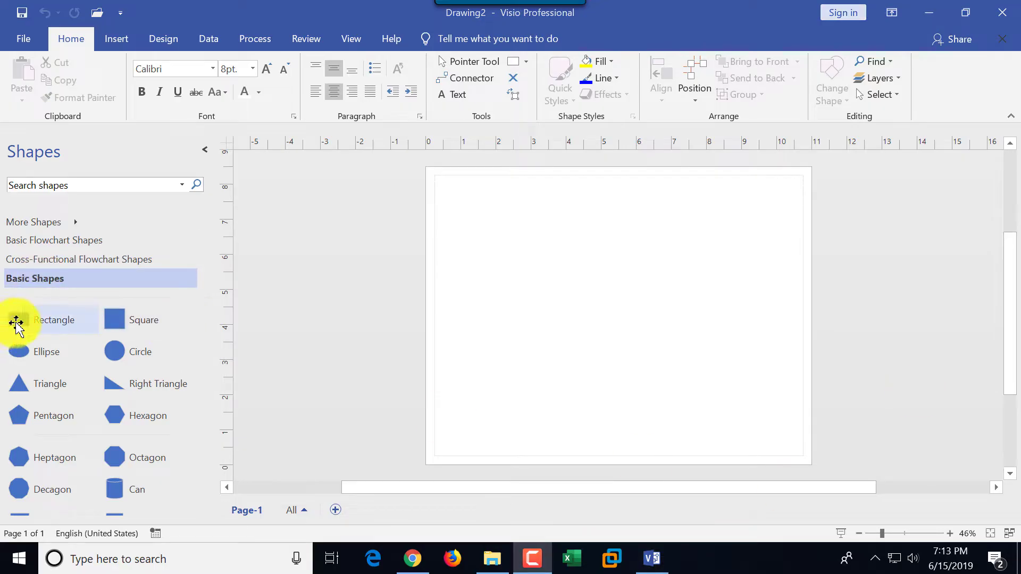
Place a Rectangle from the Basic Shapes stencil in the upper-left area of the page.
left_click_drag(20, 321, 488, 255)
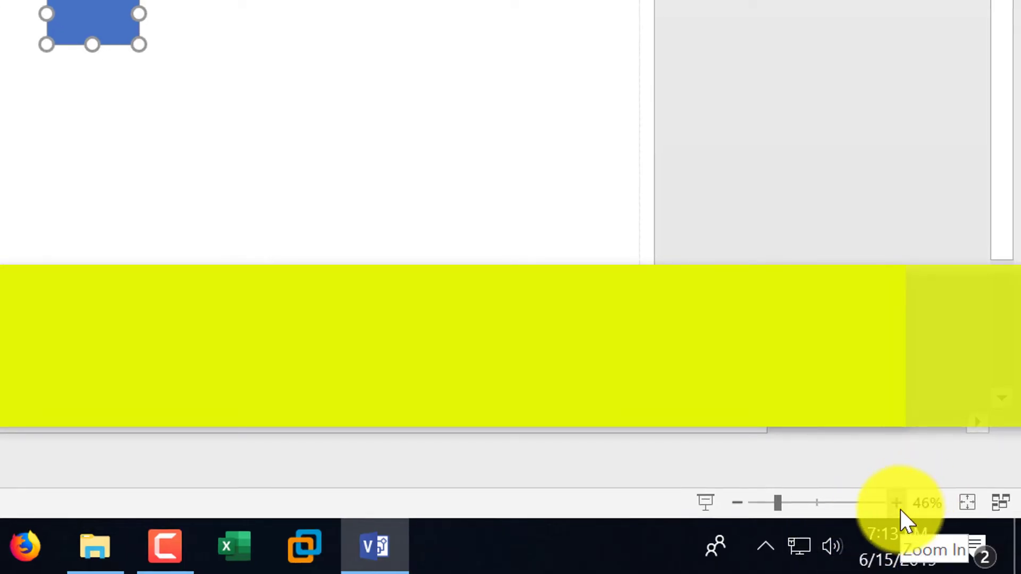
left_click(898, 507)
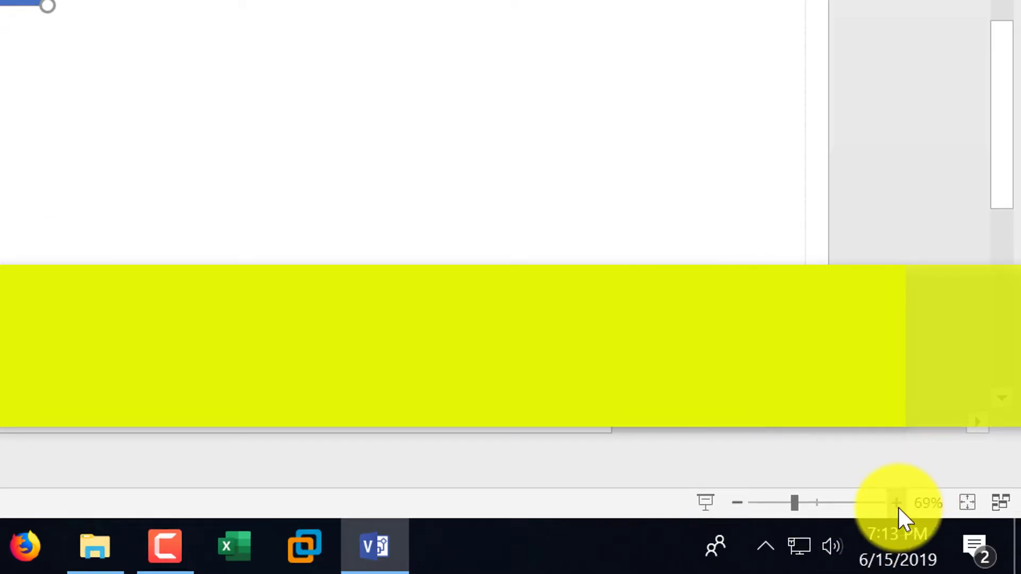
left_click(735, 504)
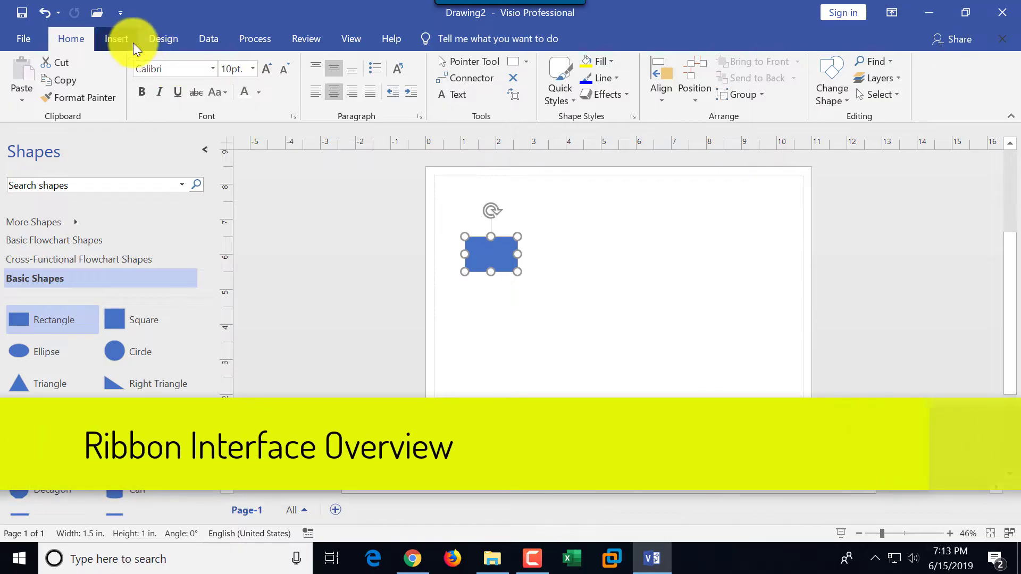
Examine the file options and the clipboard, insert, design, data, process, review and view commands without changing the drawing.
left_click(26, 39)
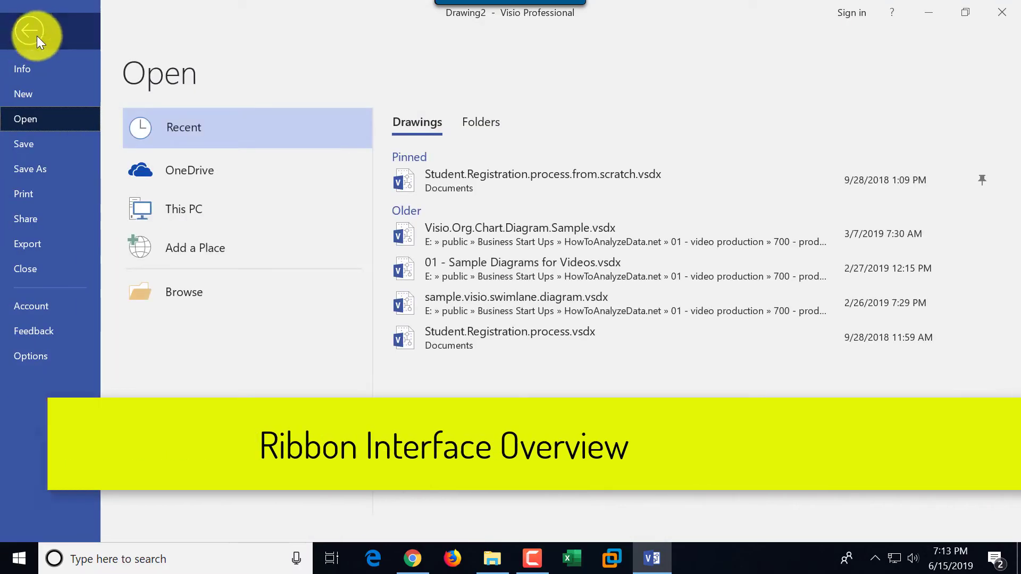
left_click(37, 36)
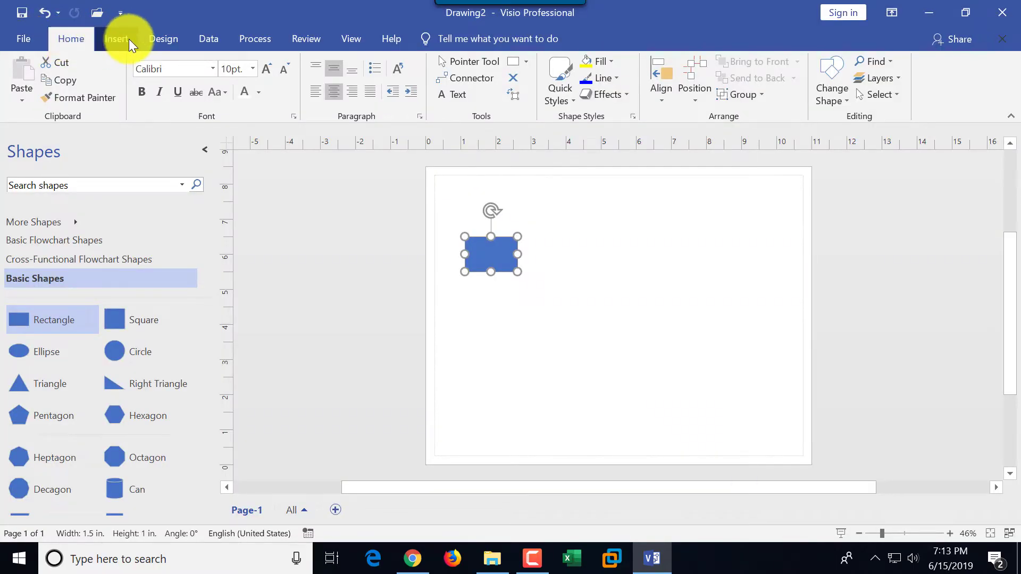
left_click(164, 39)
left_click(212, 43)
left_click(246, 43)
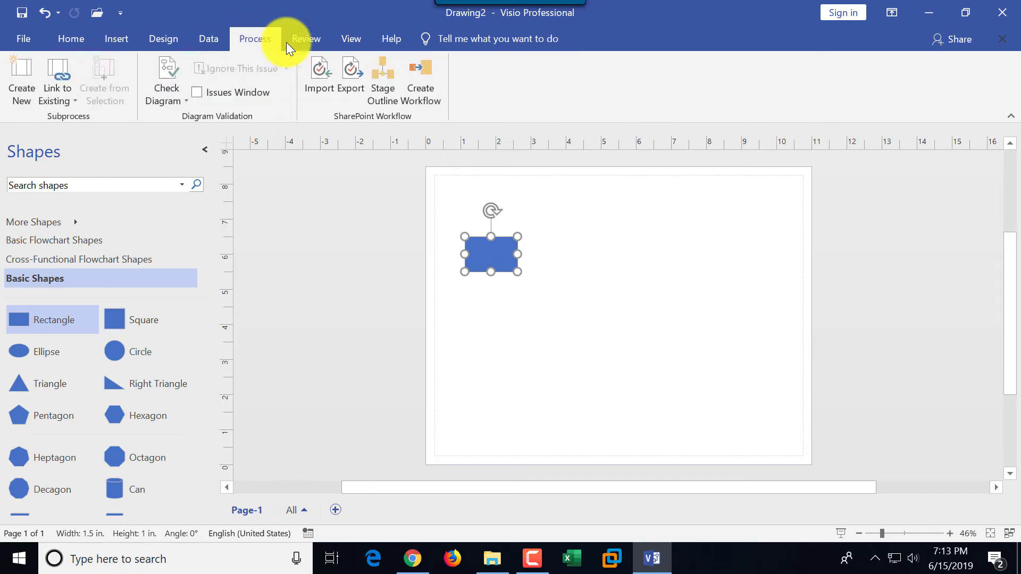
left_click(307, 40)
left_click(352, 38)
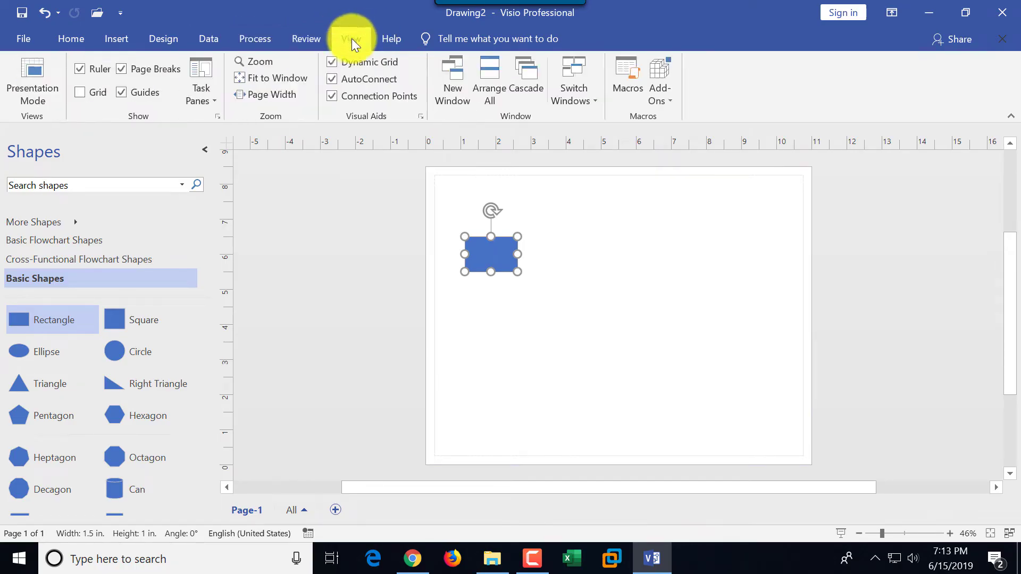
left_click(305, 37)
left_click(260, 40)
left_click(200, 39)
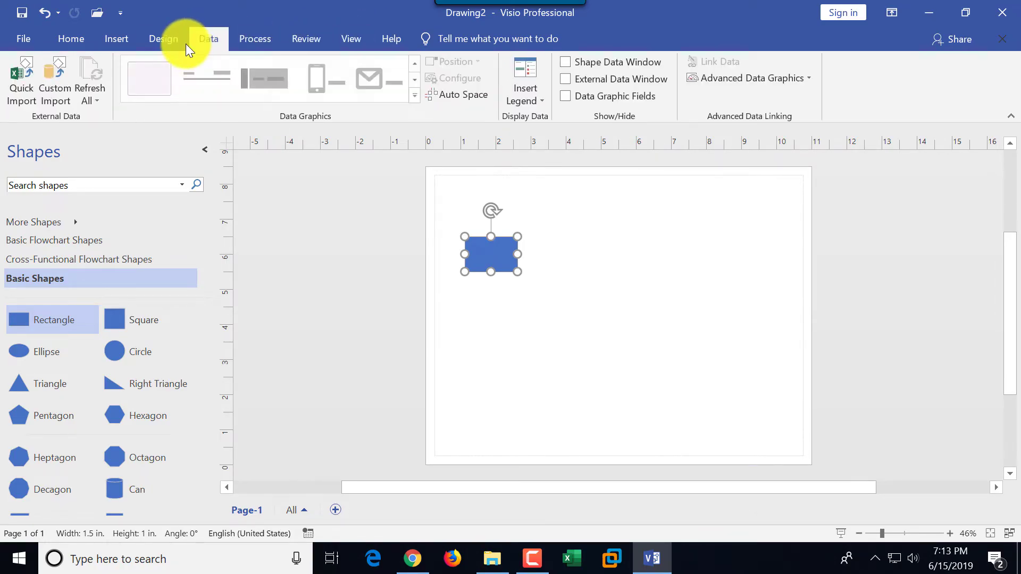
left_click(161, 39)
left_click(110, 39)
left_click(68, 43)
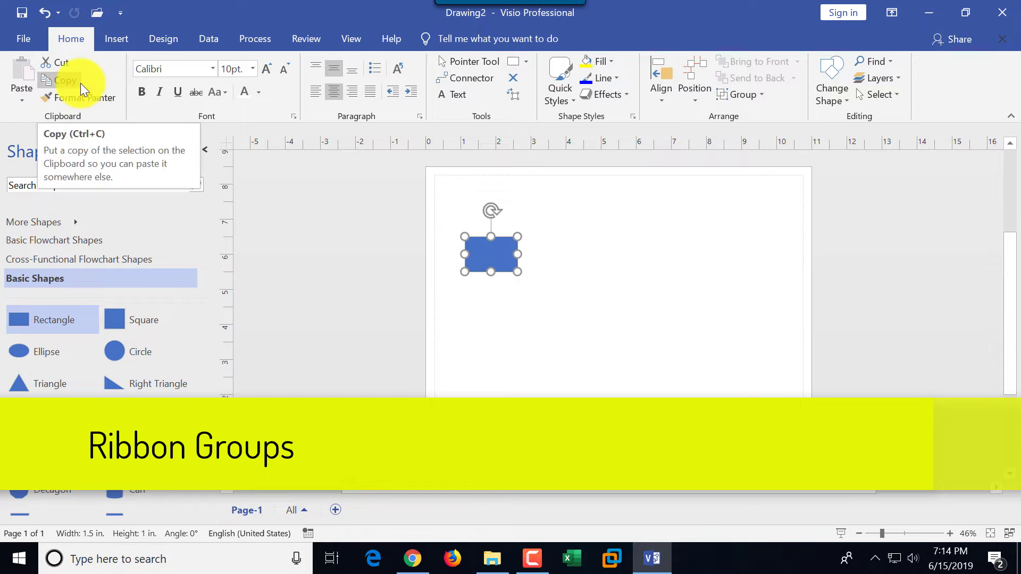
left_click(79, 97)
key("Escape")
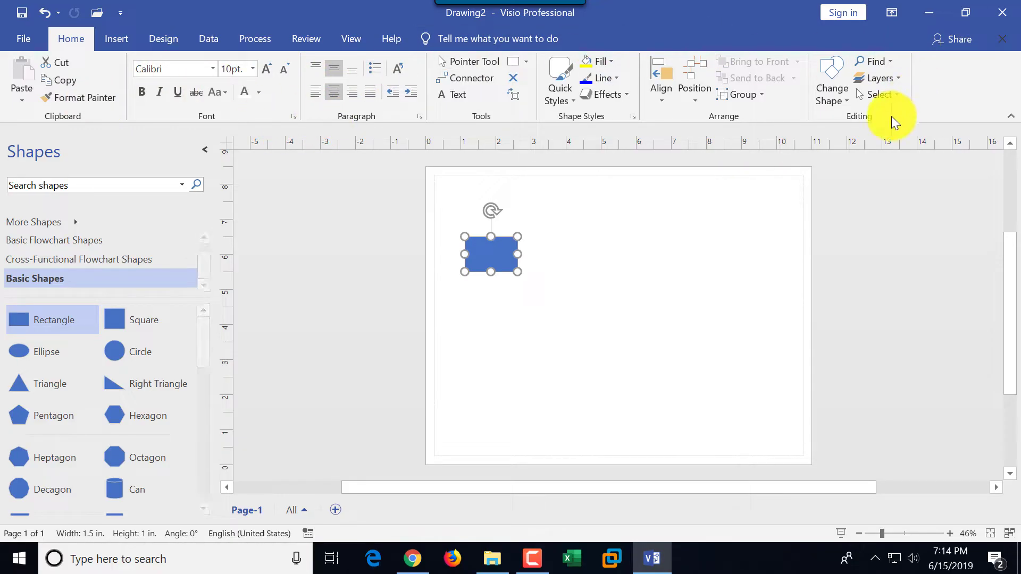
left_click(112, 38)
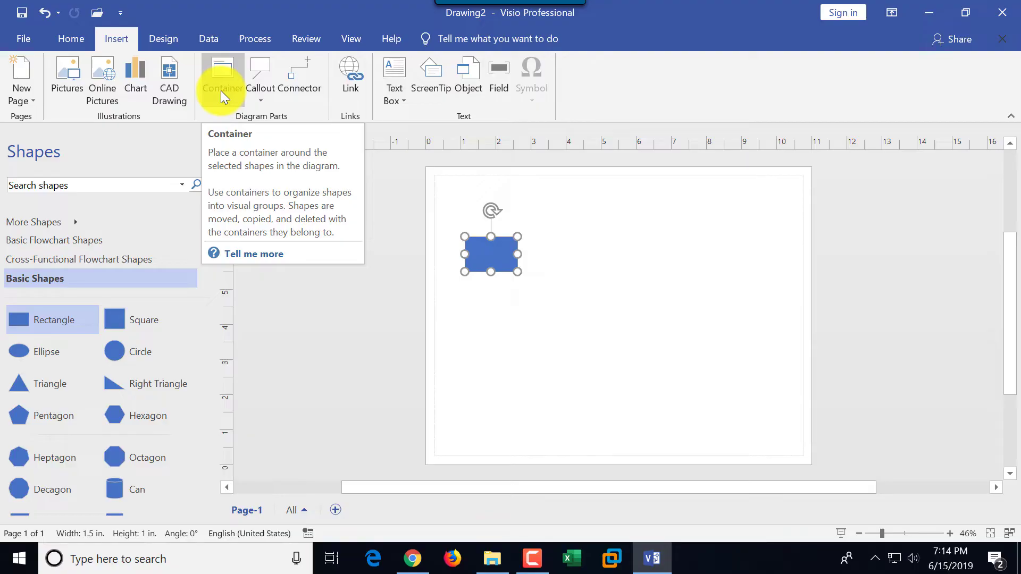
left_click(70, 40)
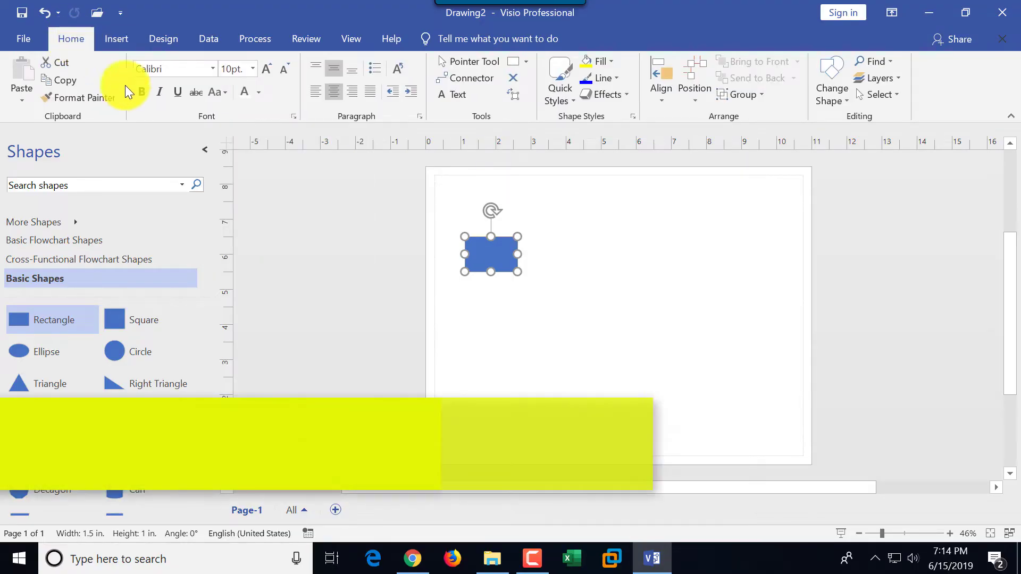
Look through the rectangle's font, character, paragraph, text block, tabs and bullets settings, and close them without applying changes.
left_click(293, 117)
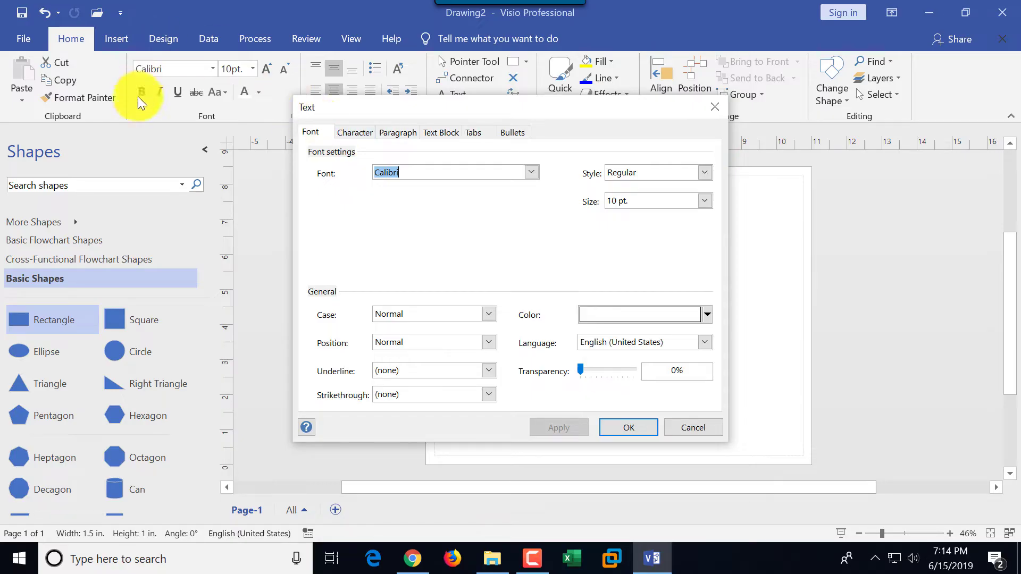
left_click(360, 133)
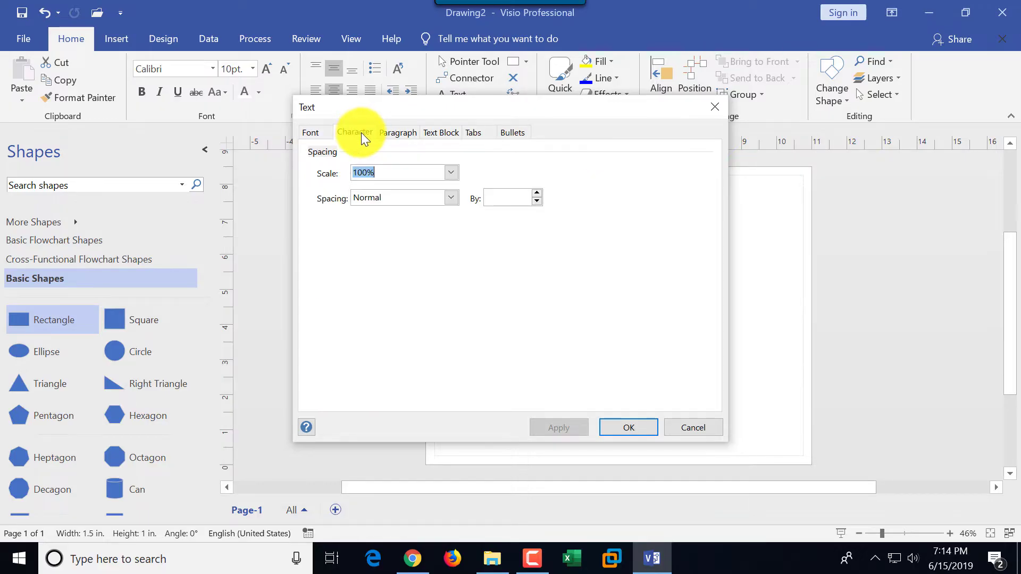
left_click(396, 134)
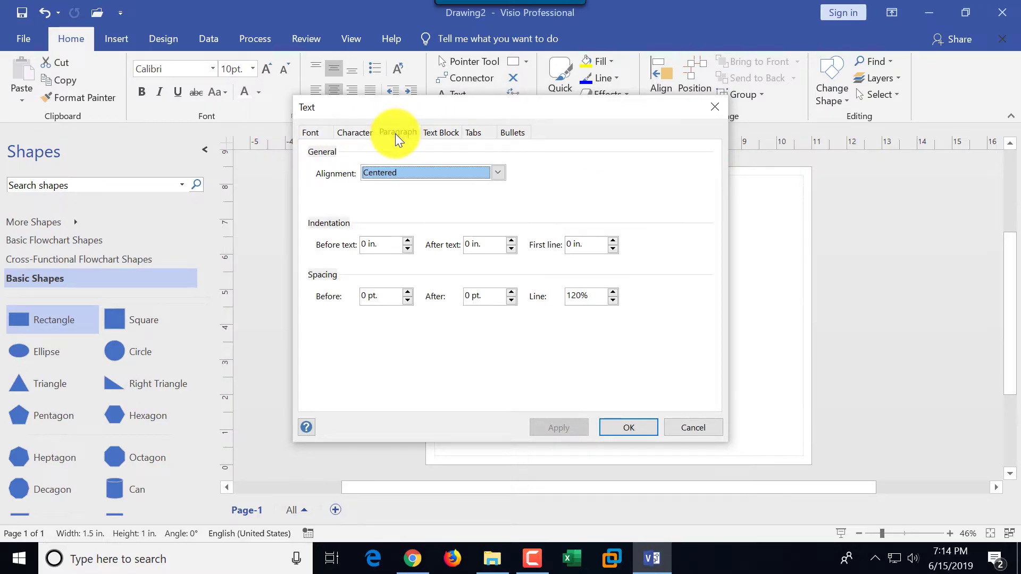
left_click(445, 134)
left_click(473, 133)
left_click(513, 133)
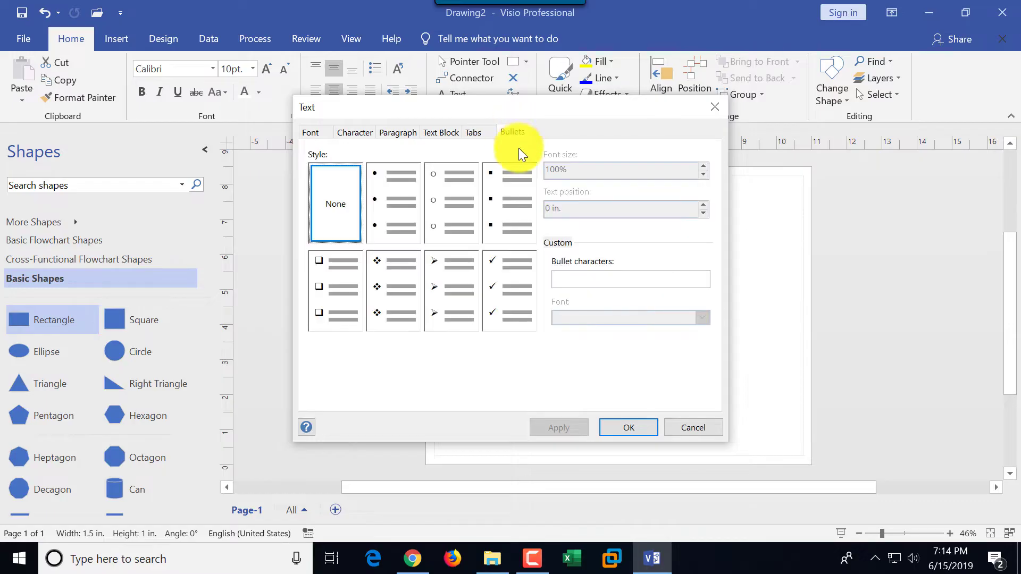
left_click(694, 427)
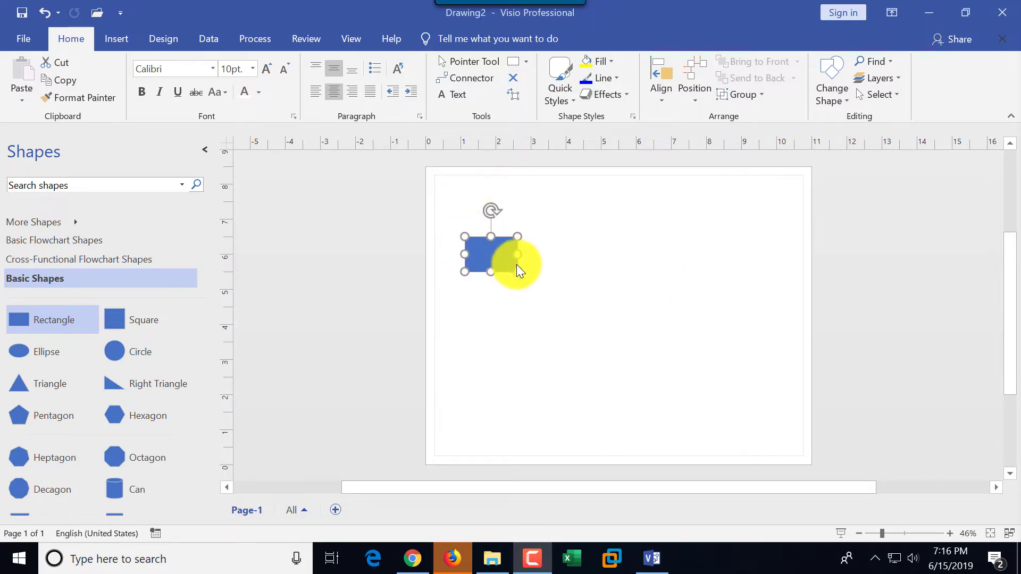
Move the rectangle closer to the page's upper-left corner and place a Diamond from Basic Shapes directly below it.
left_click(949, 534)
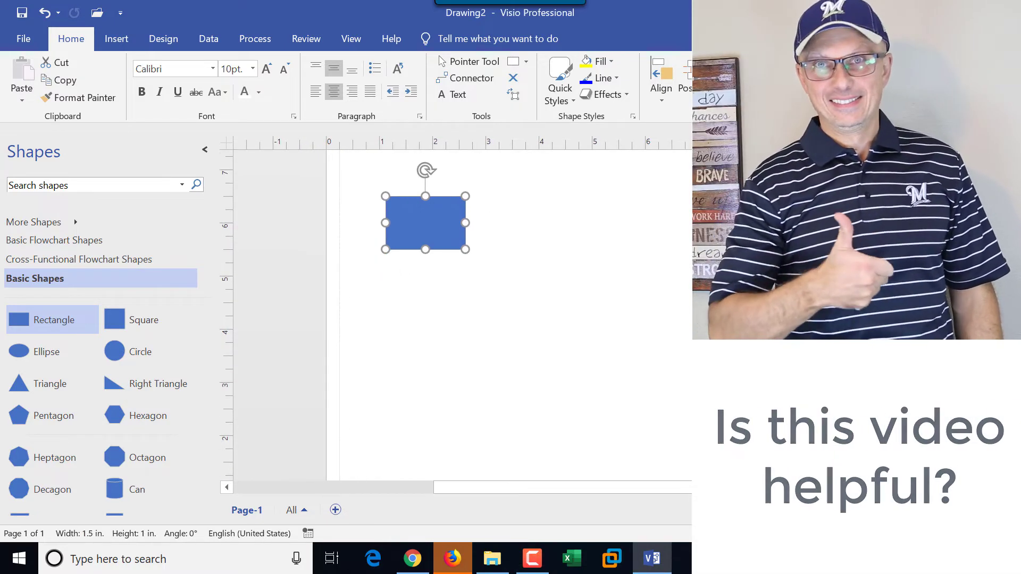
scroll(637, 406, "up", 2)
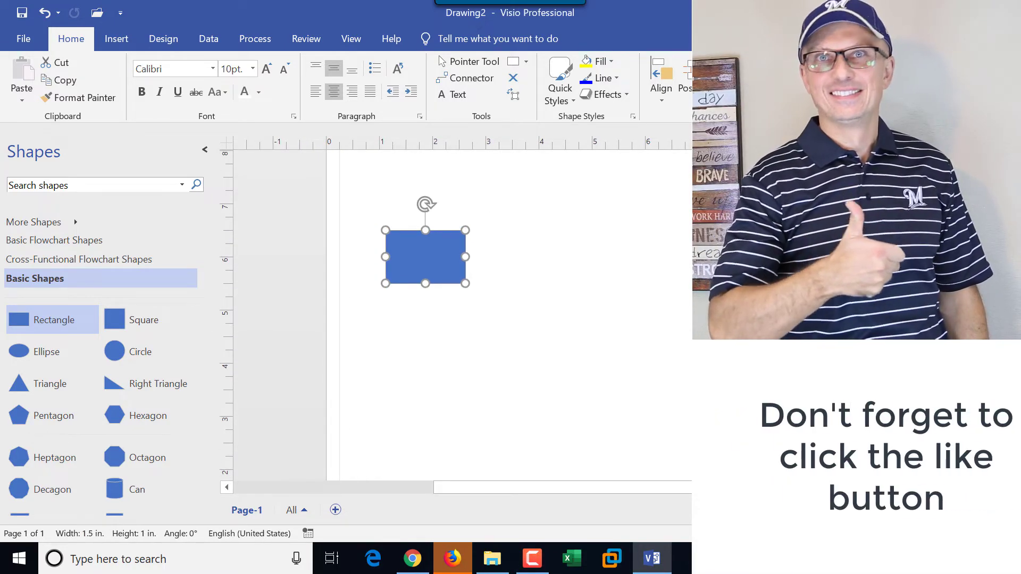
left_click(887, 534)
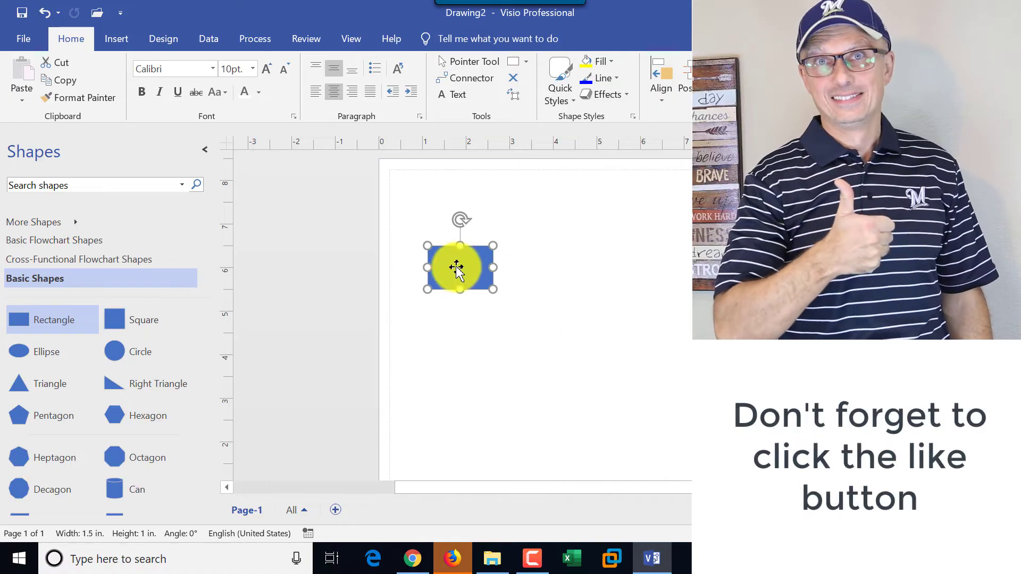
mouse_move(459, 270)
left_click_drag(579, 264, 448, 251)
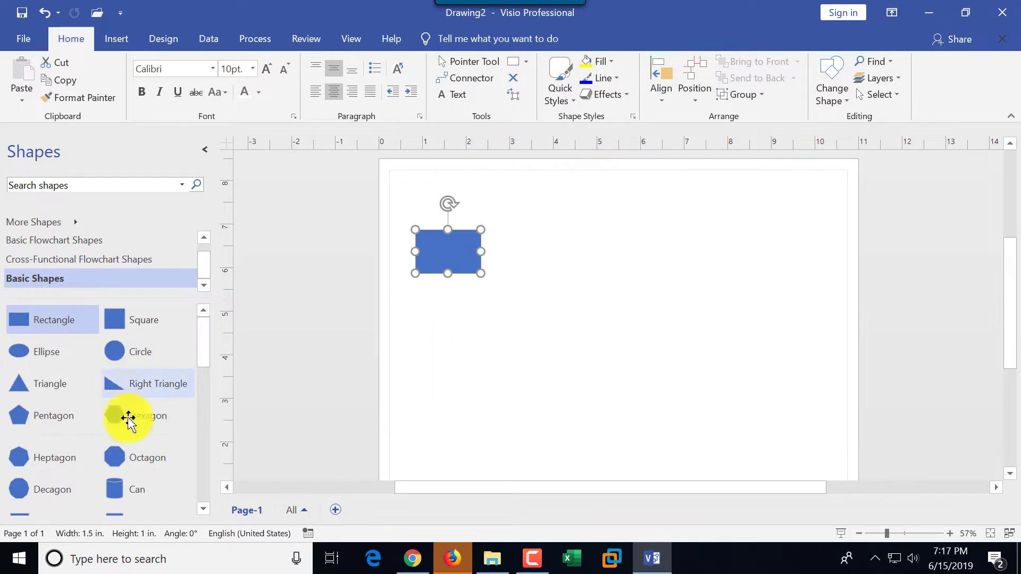
scroll(206, 355, "down", 5)
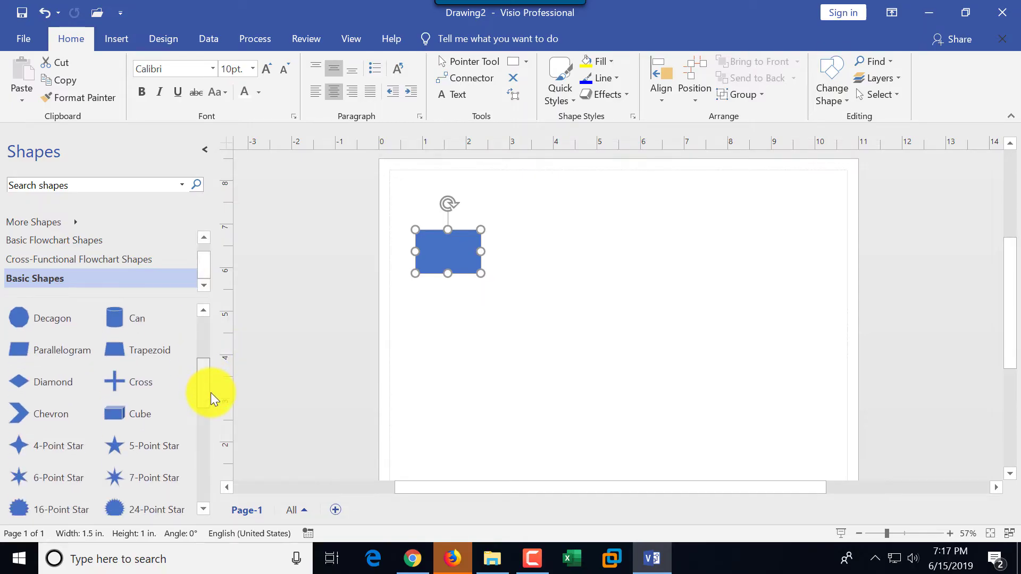
left_click_drag(23, 382, 448, 330)
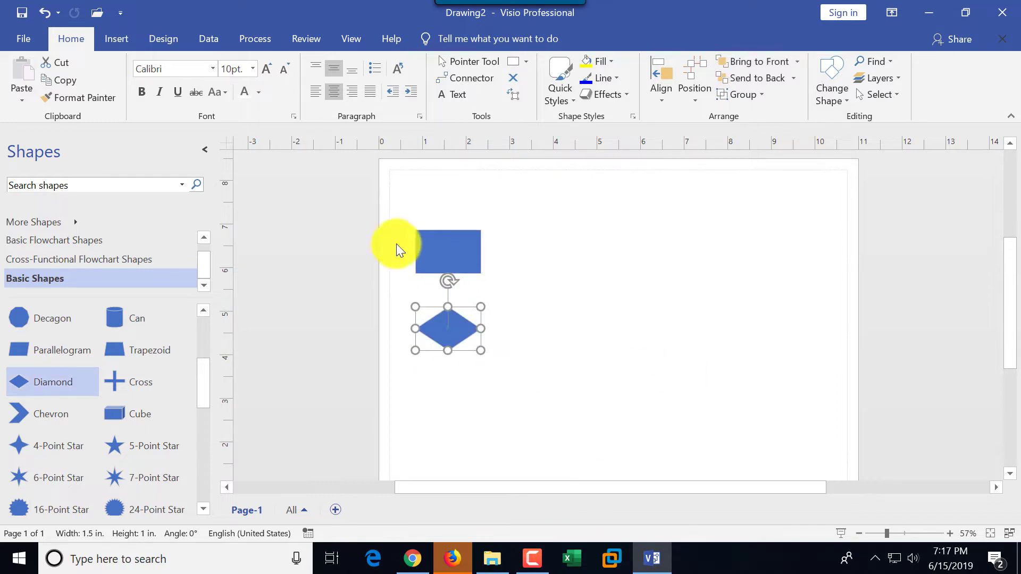
Label the rectangle with the text "Submit the registration form".
left_click(445, 250)
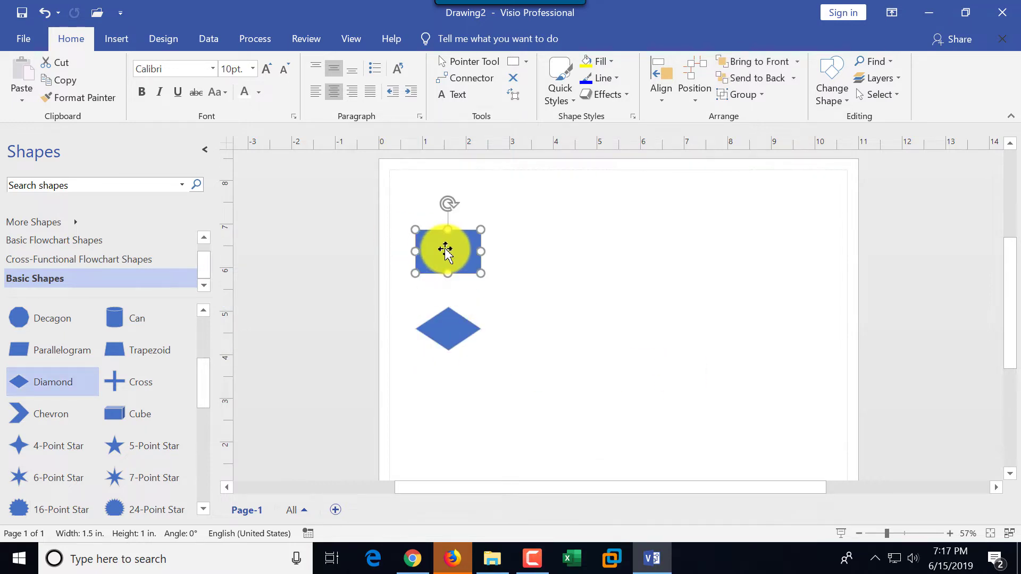
double_click(446, 250)
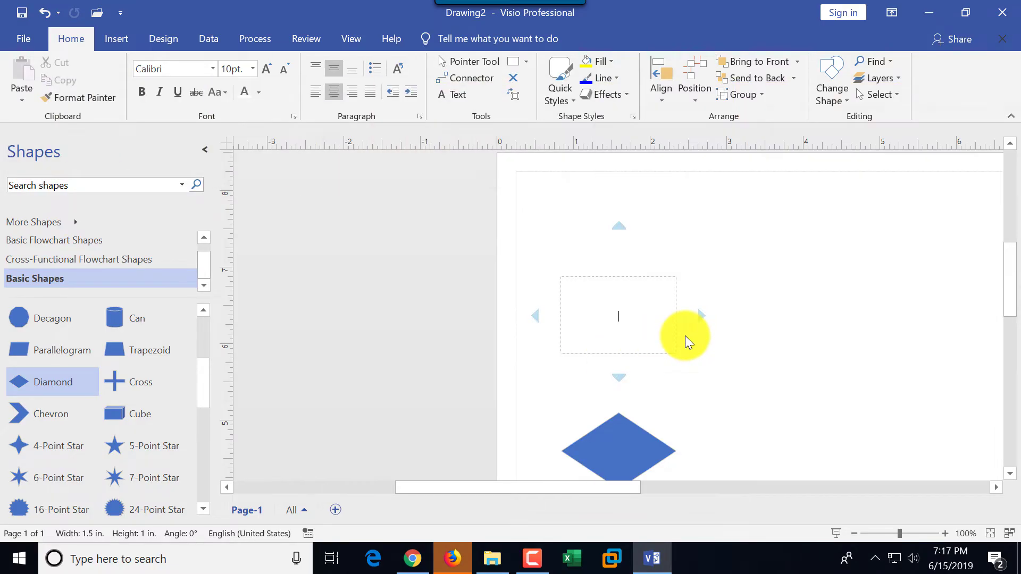
type("Submit the registration form")
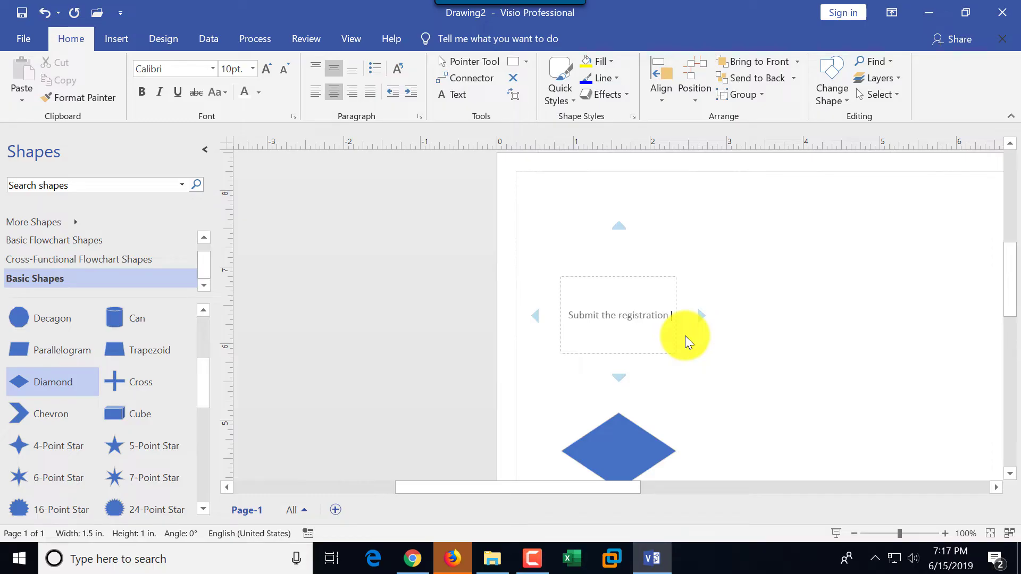
left_click(848, 333)
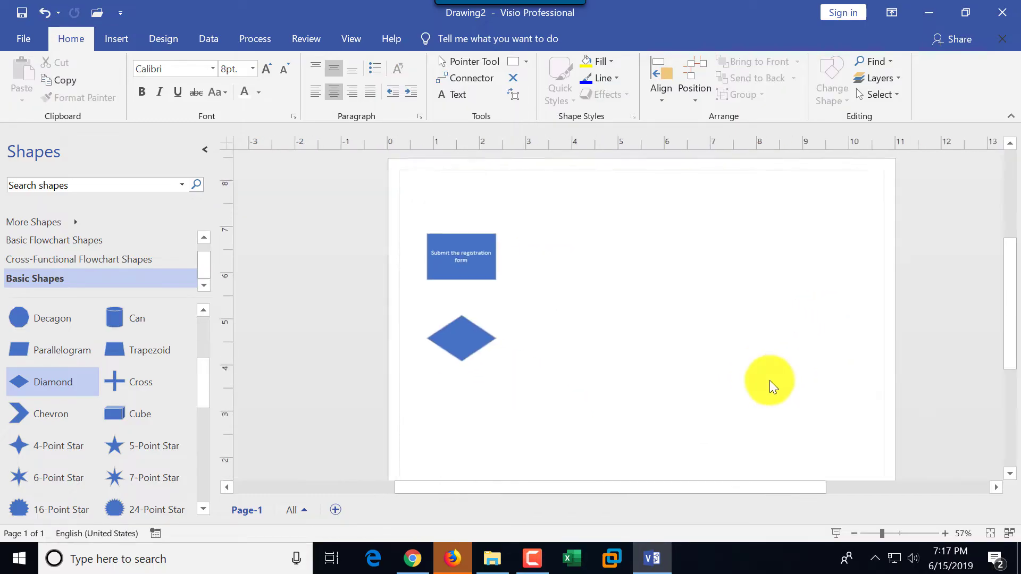
Draw a connector from the rectangle's bottom connection point to the diamond's top connection point, gluing it at both ends.
mouse_move(449, 332)
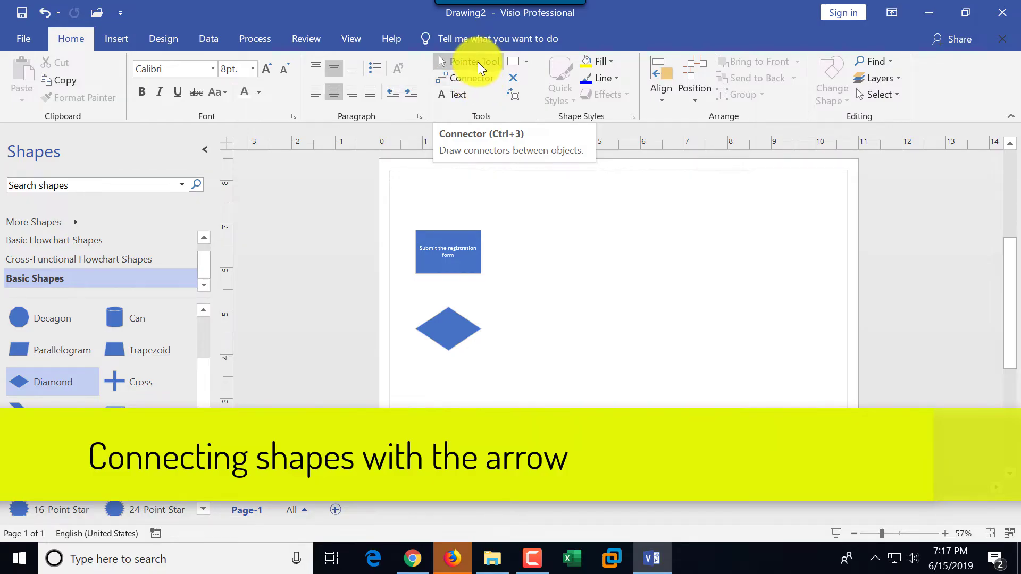
left_click(476, 79)
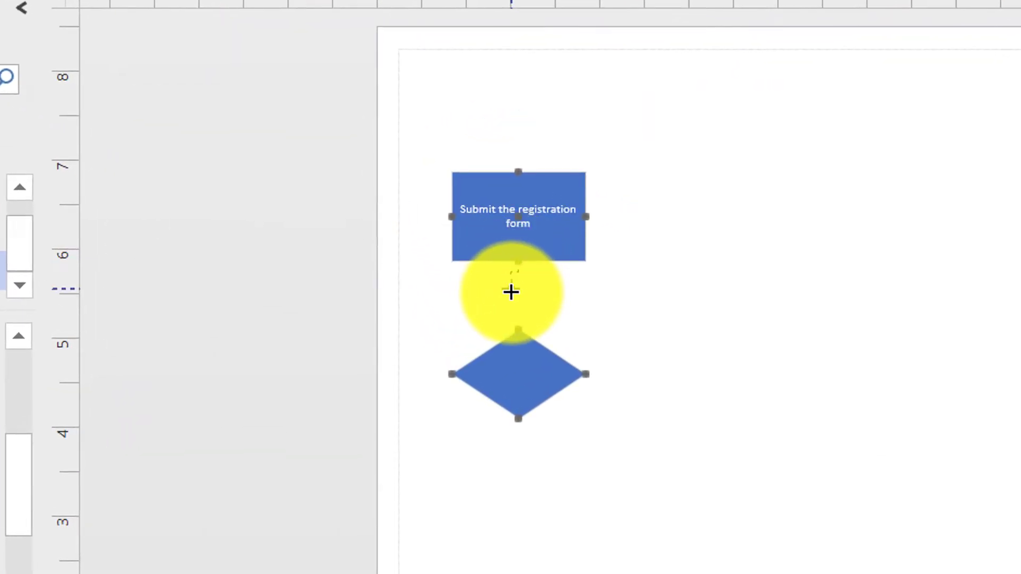
left_click_drag(510, 292, 517, 323)
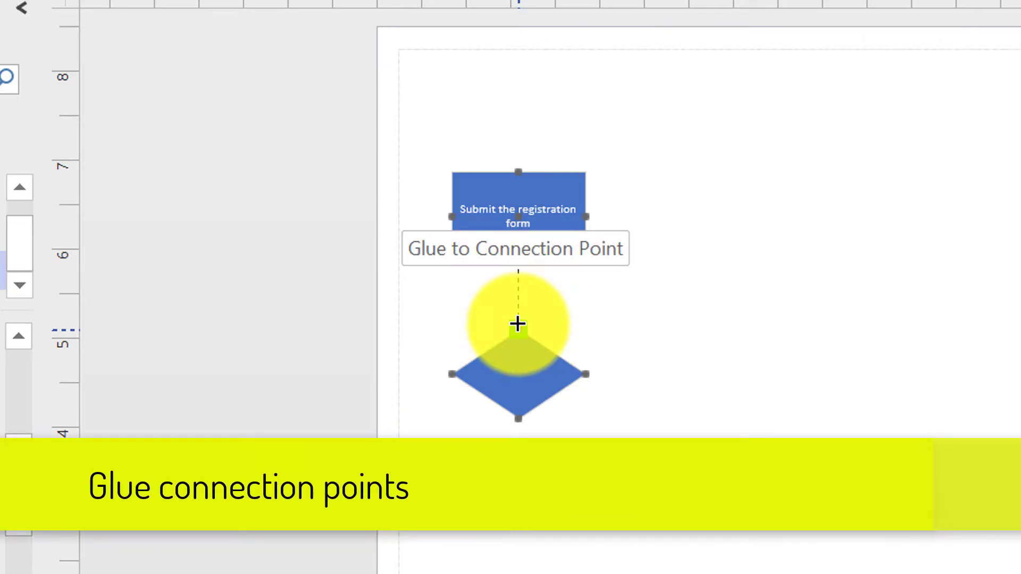
left_click_drag(518, 324, 517, 324)
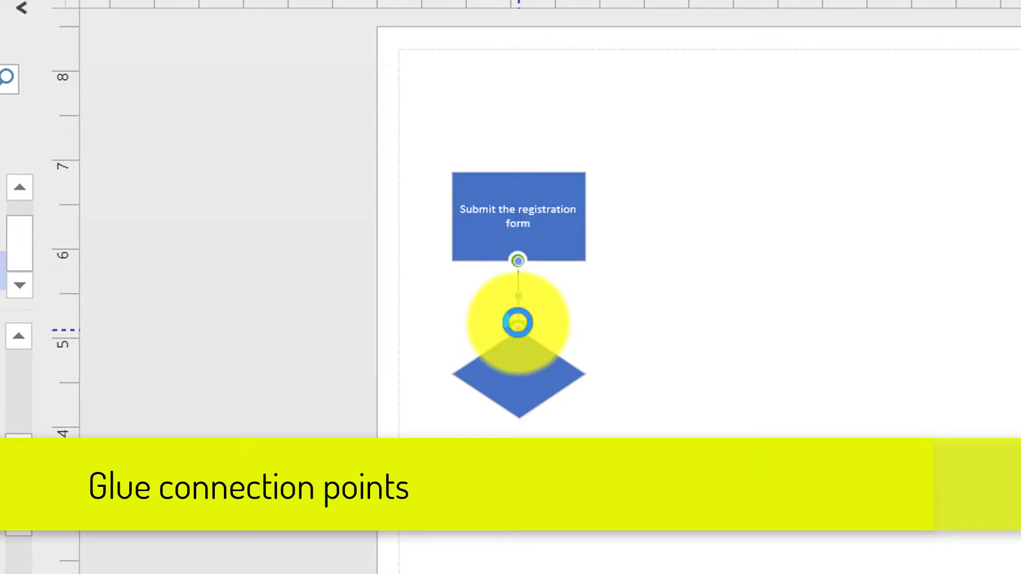
mouse_move(527, 256)
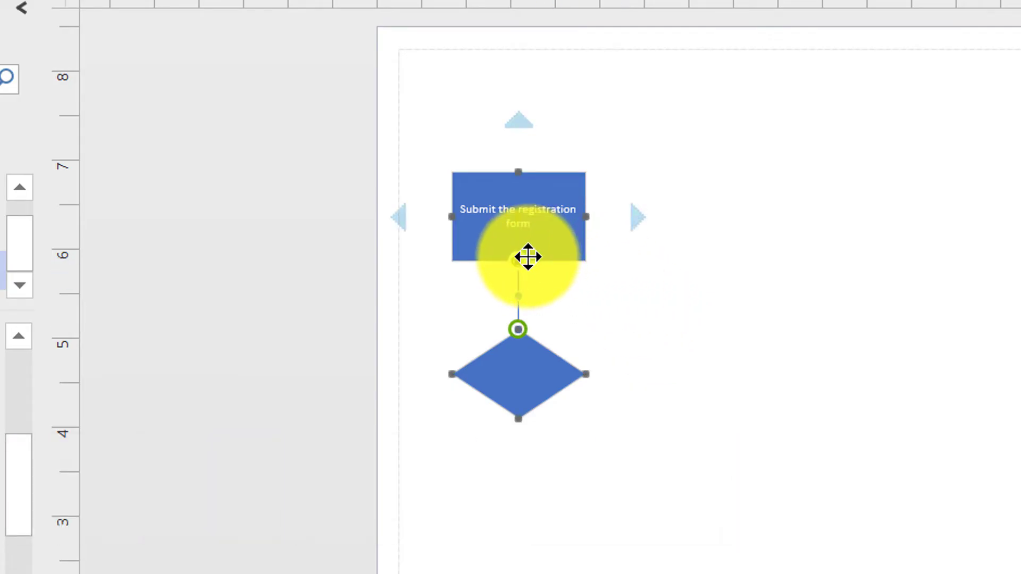
mouse_move(524, 353)
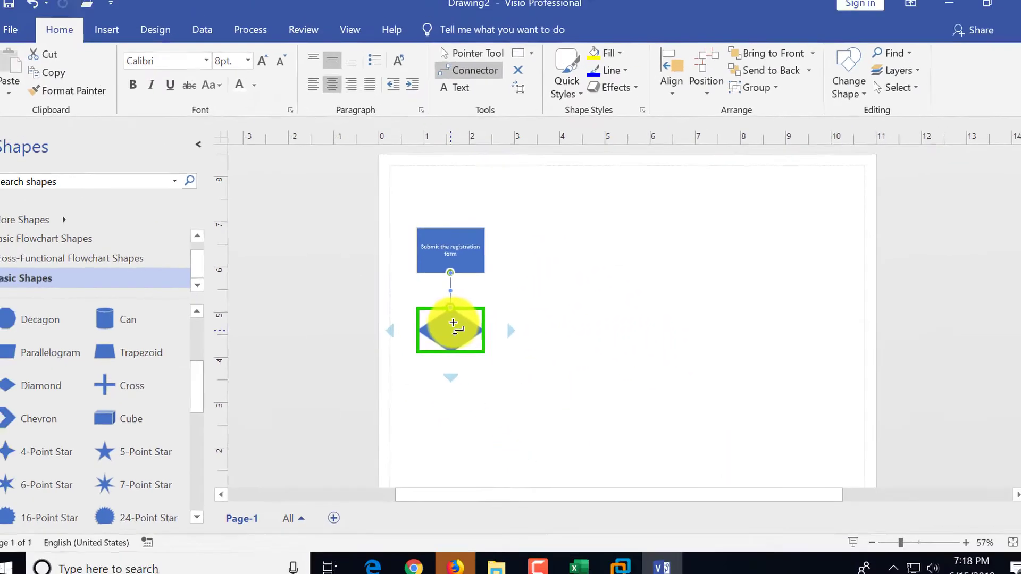
Label the diamond with the text "Form Complete?".
left_click(479, 54)
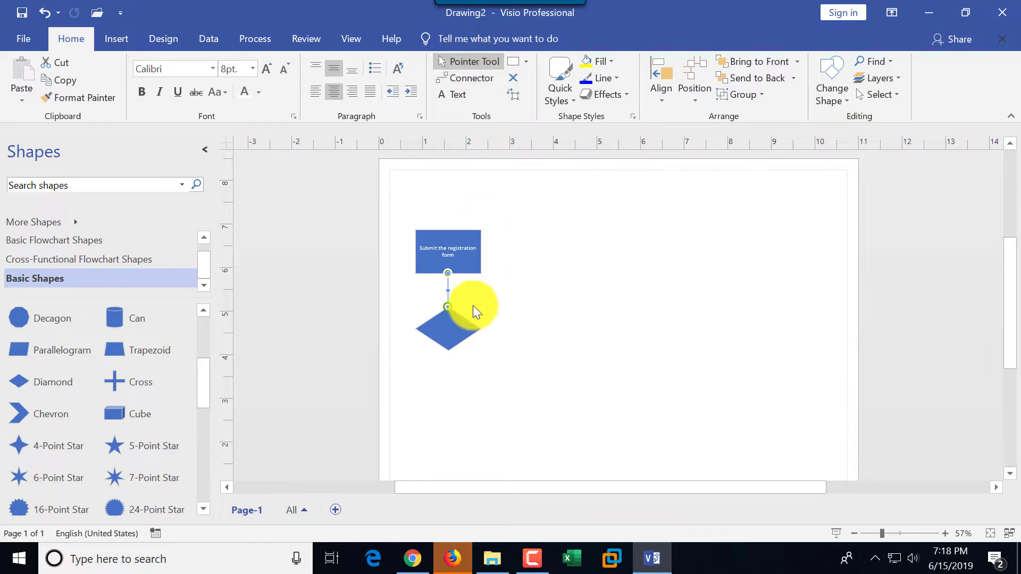
double_click(455, 329)
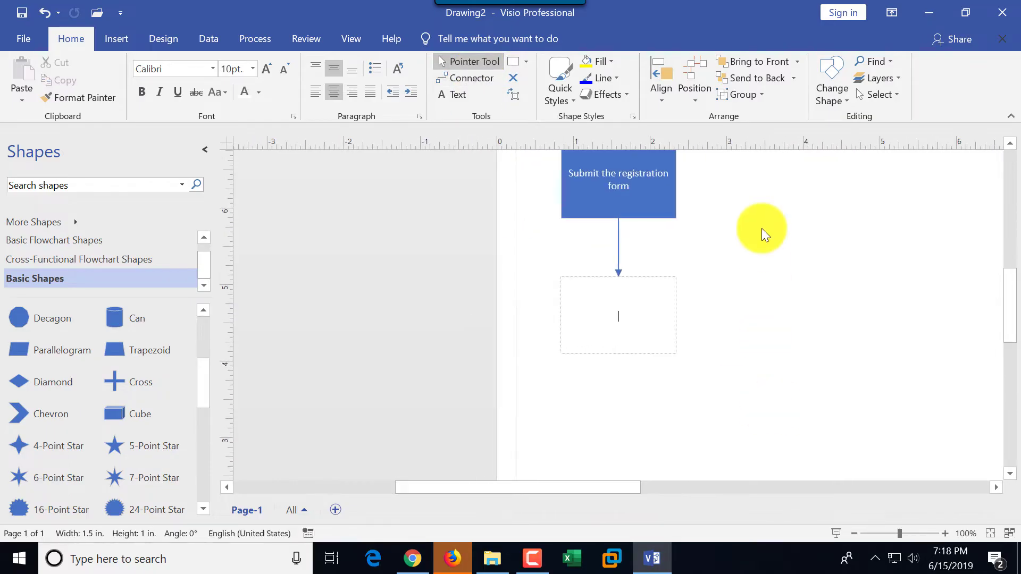
type("Form Complete?")
left_click(775, 329)
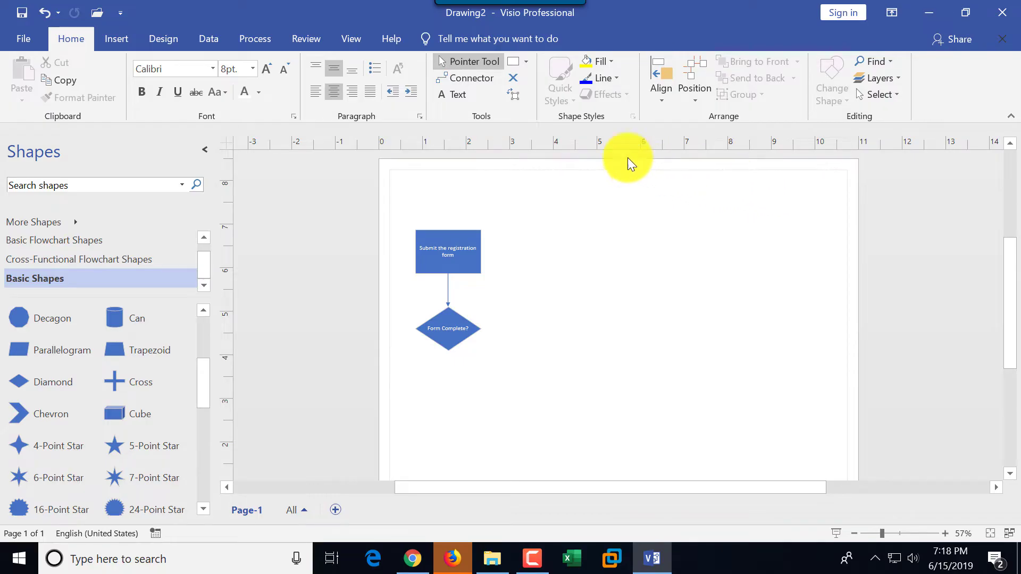
Connect the diamond's right corner back to the right side of the "Submit the registration form" rectangle and label the connector "No".
left_click(470, 81)
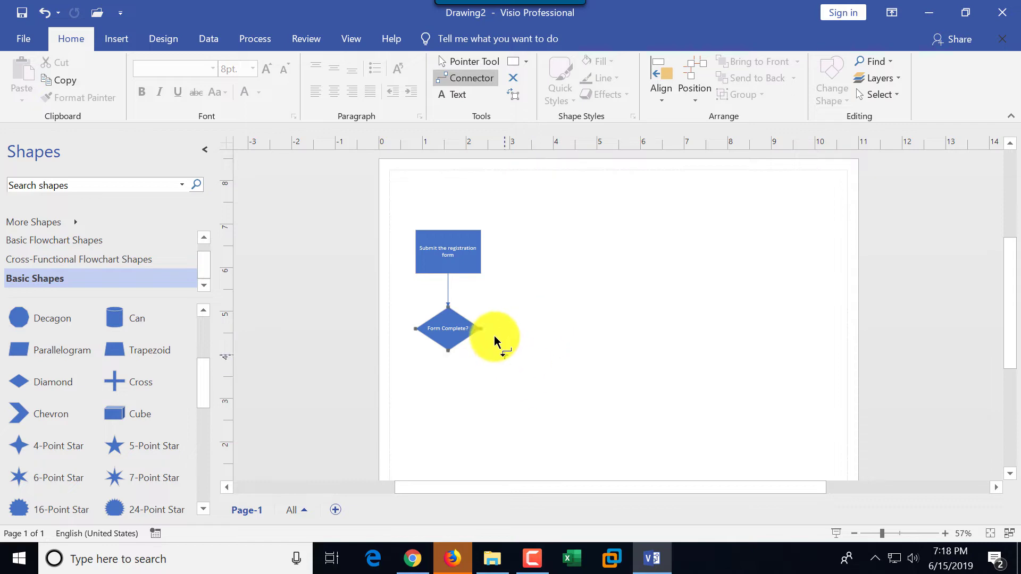
left_click_drag(481, 329, 483, 247)
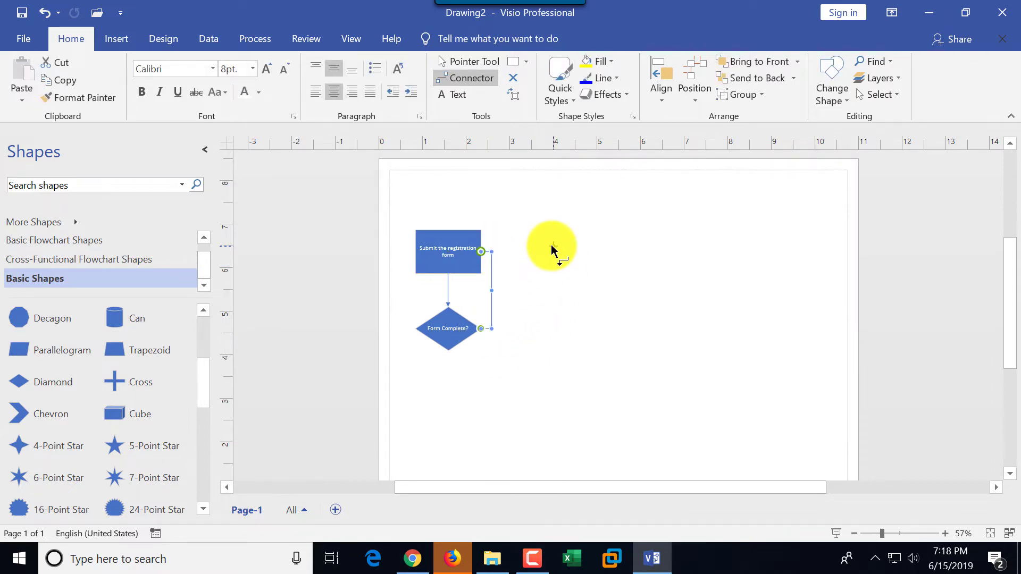
type("No")
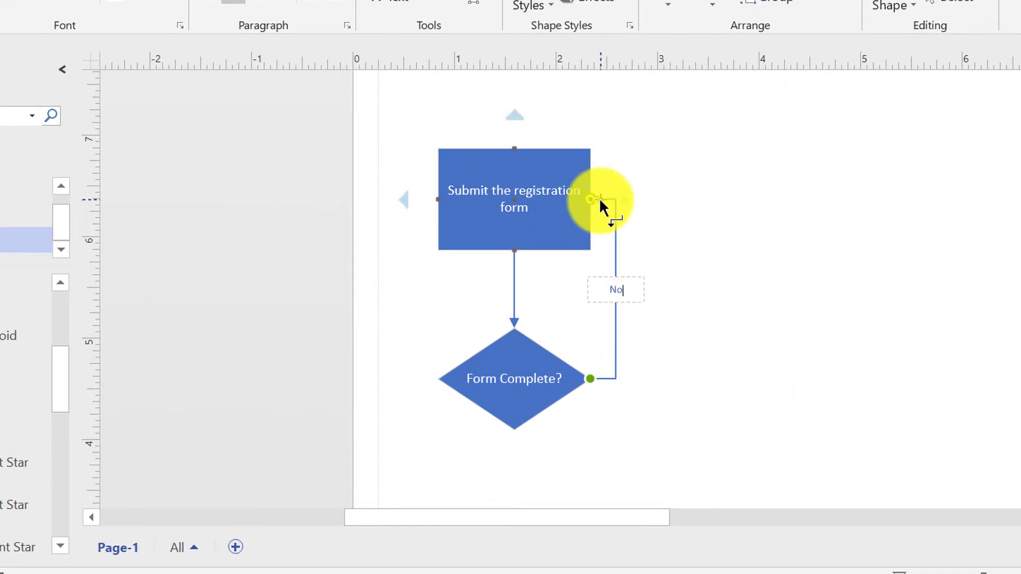
left_click_drag(599, 201, 591, 199)
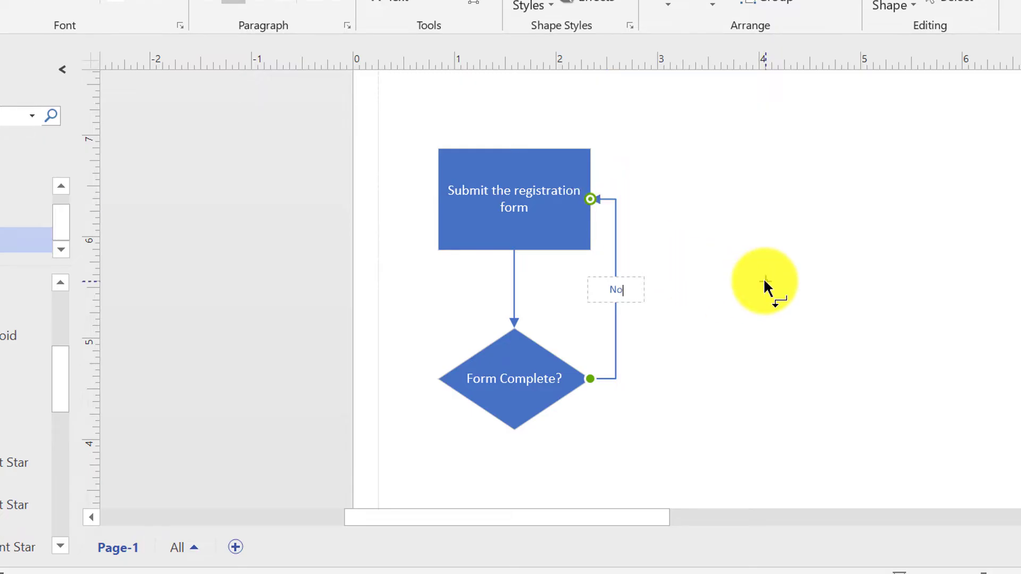
key("Return")
key("BackSpace")
key("Escape")
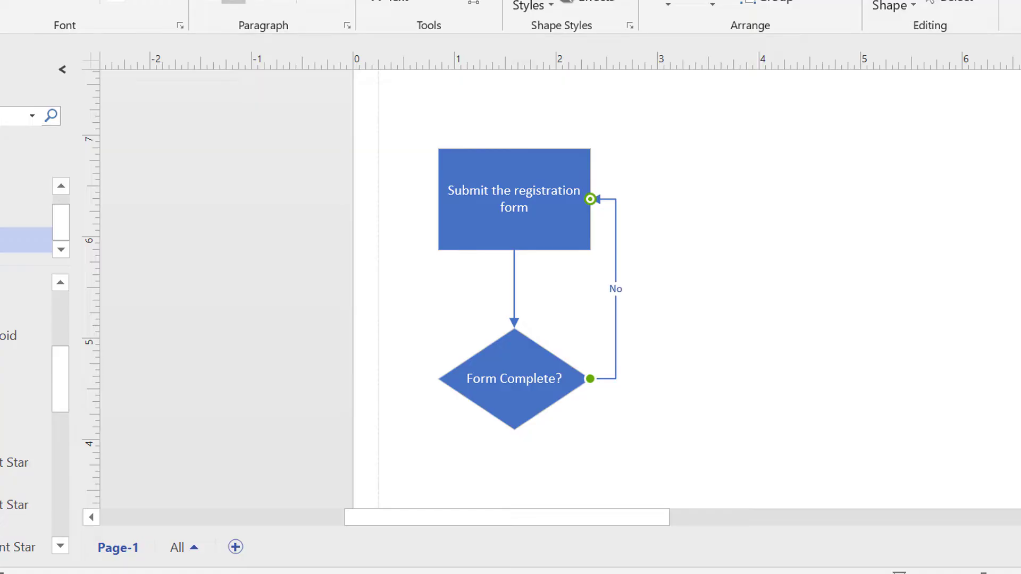
scroll(536, 106, "down", 3)
left_click(548, 307)
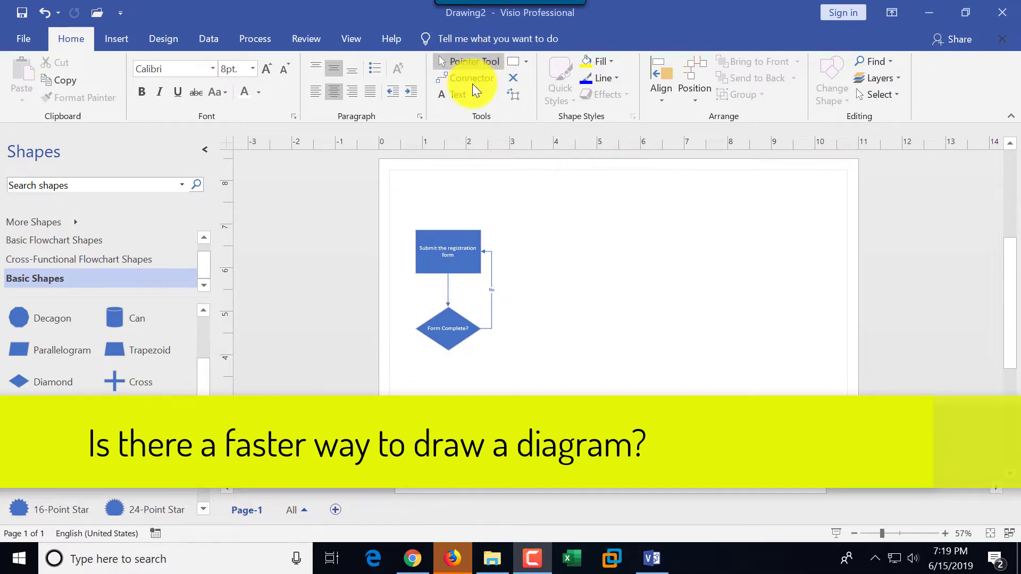
Add an automatically connected rectangle directly below the "Form Complete?" diamond using AutoConnect.
left_click(466, 345)
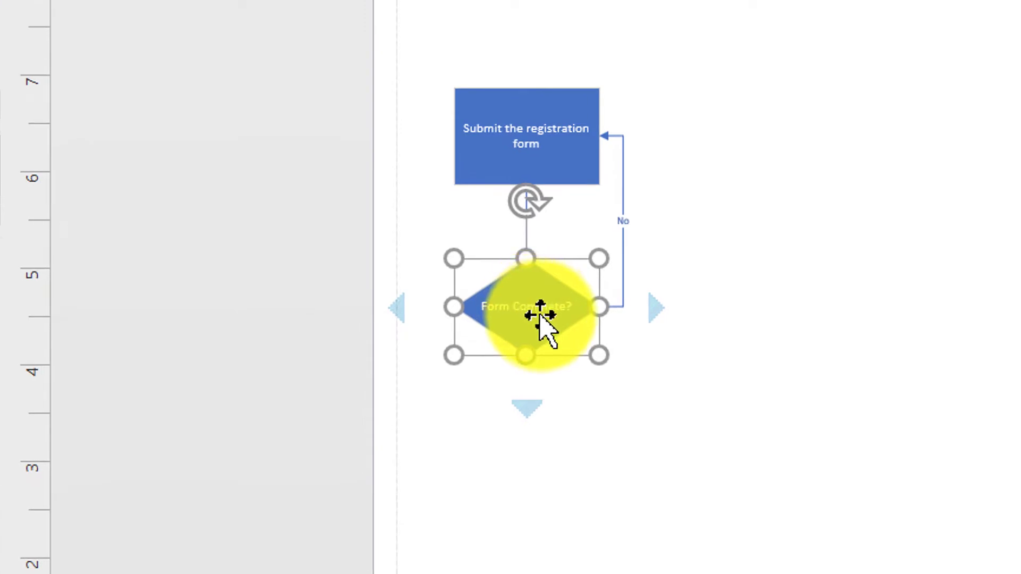
mouse_move(522, 409)
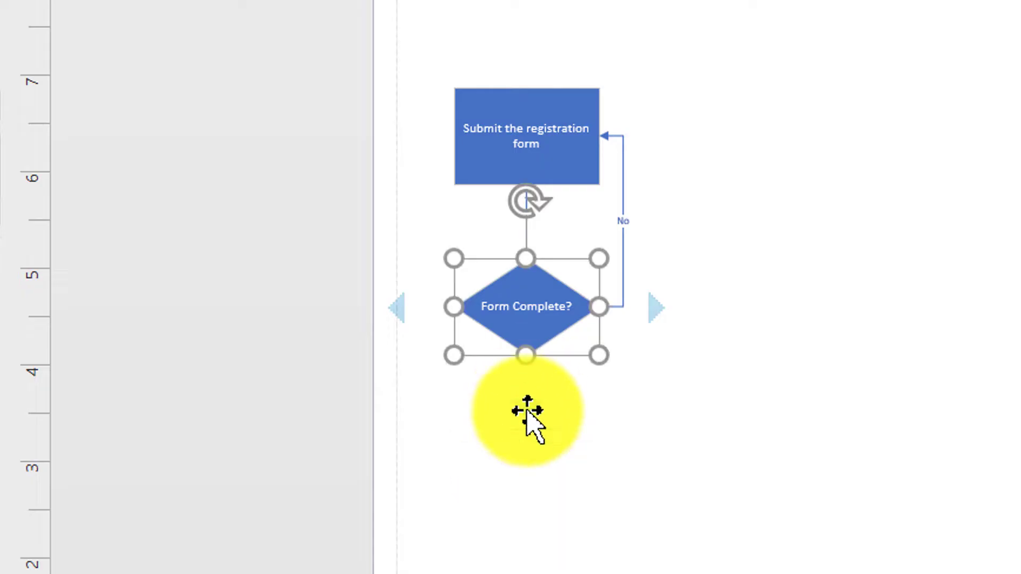
mouse_move(394, 309)
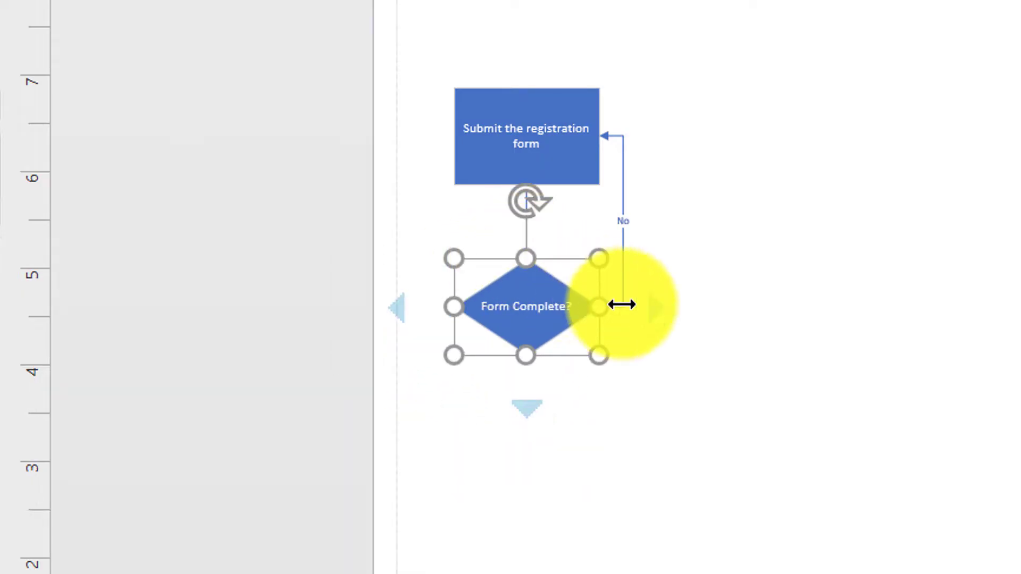
mouse_move(654, 308)
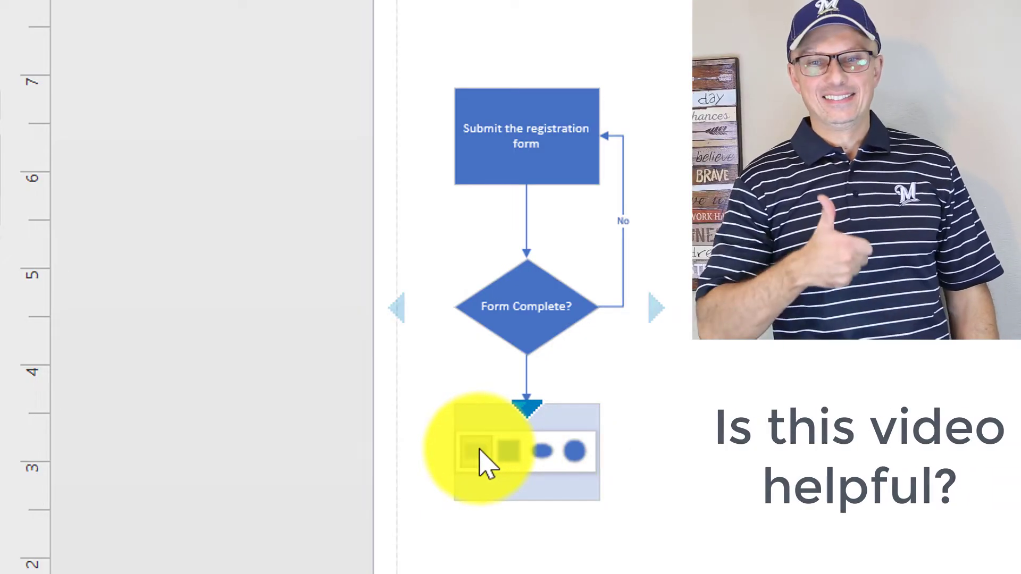
left_click(476, 455)
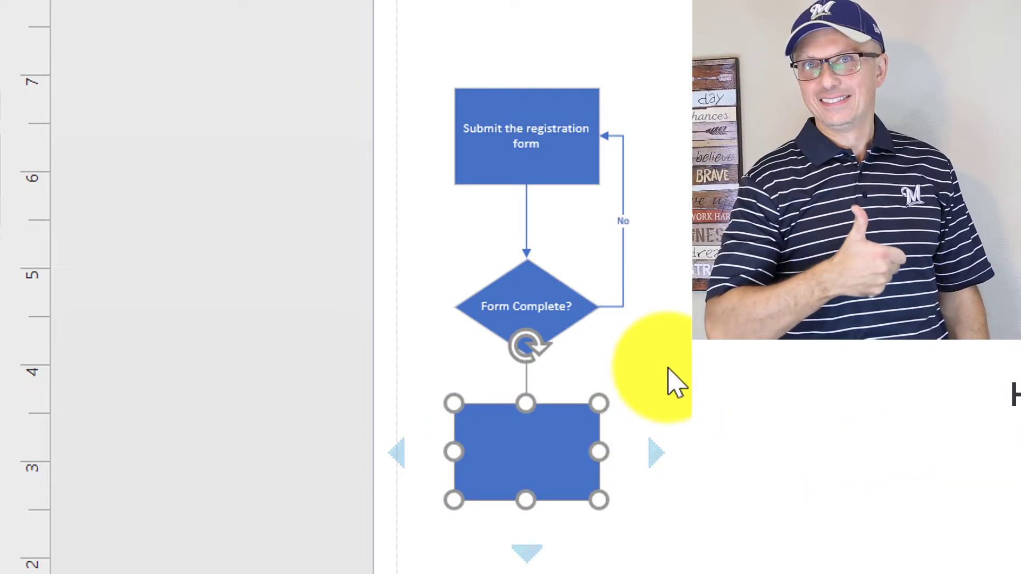
left_click(674, 379)
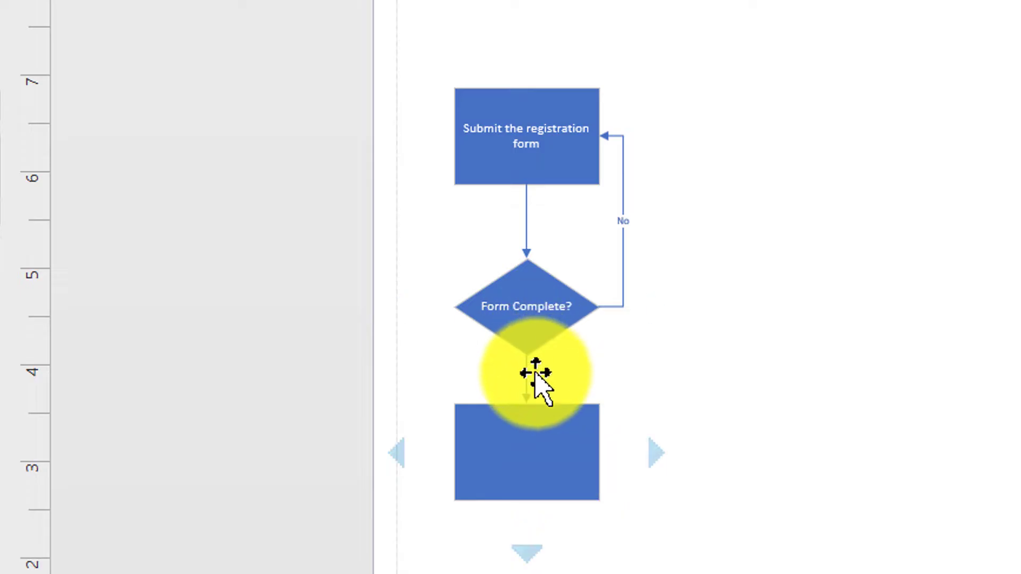
left_click_drag(528, 417, 522, 417)
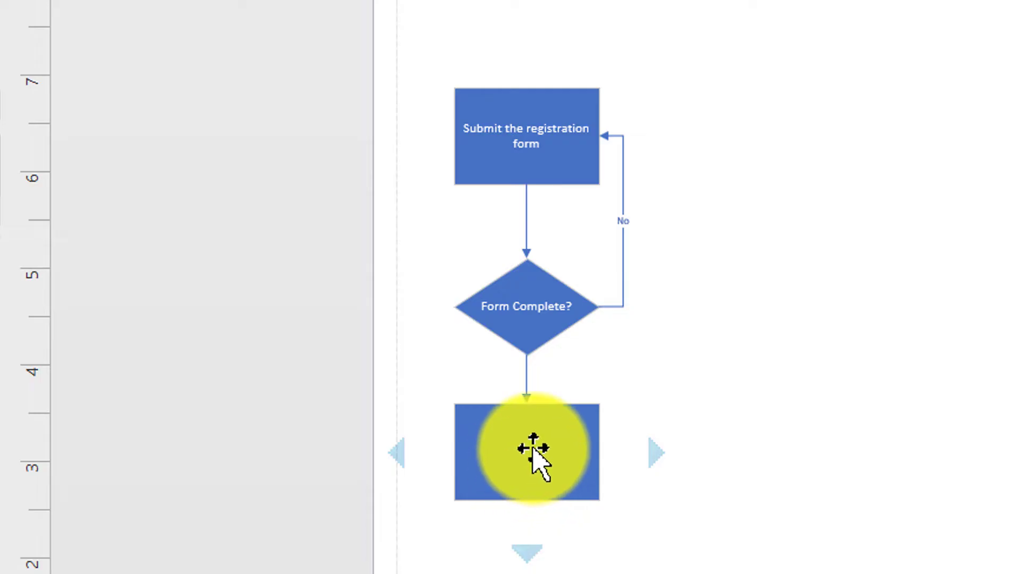
Label the new rectangle below the diamond with the text "Verify Details of Submission".
left_click(550, 451)
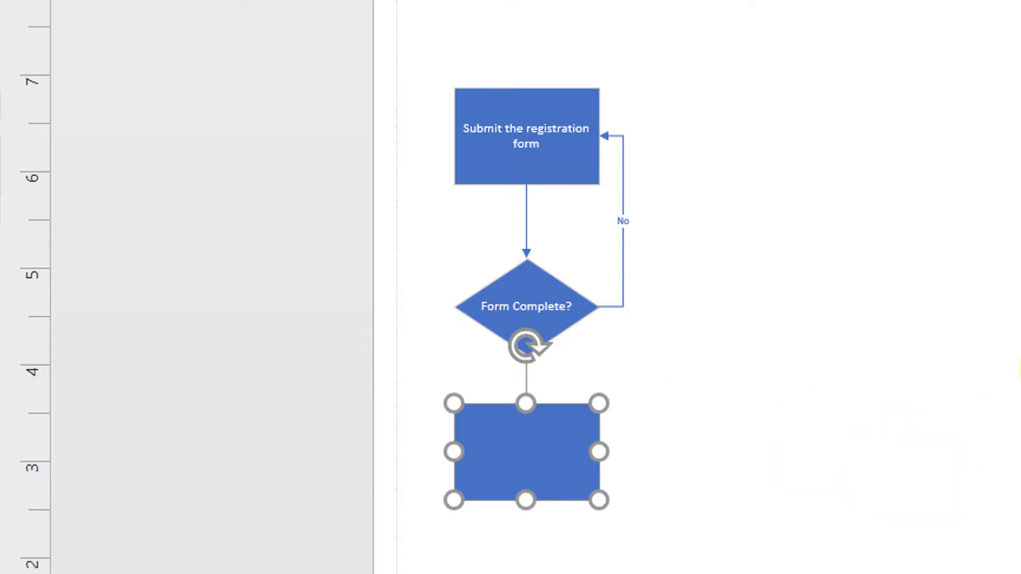
type("V")
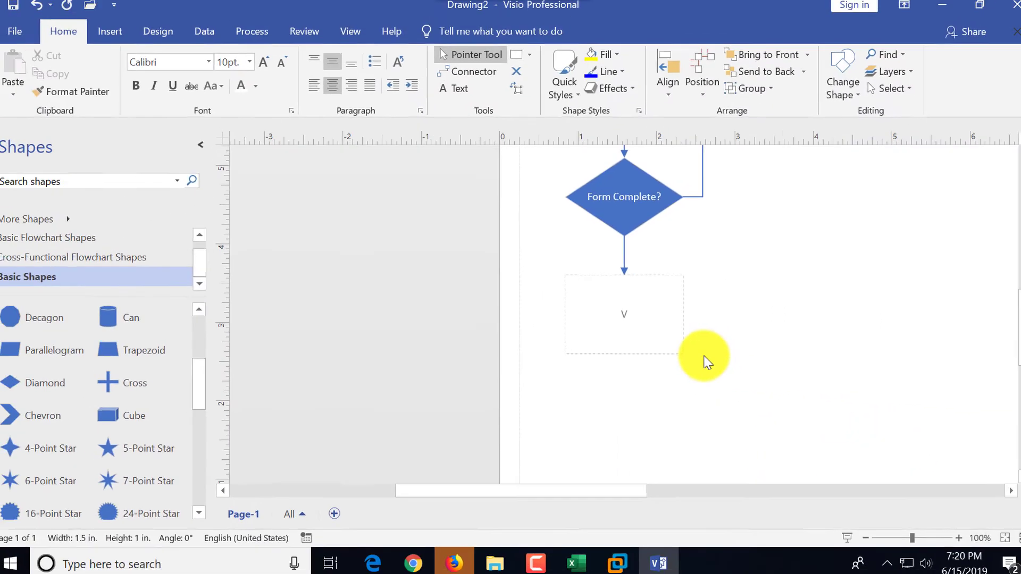
type("erif")
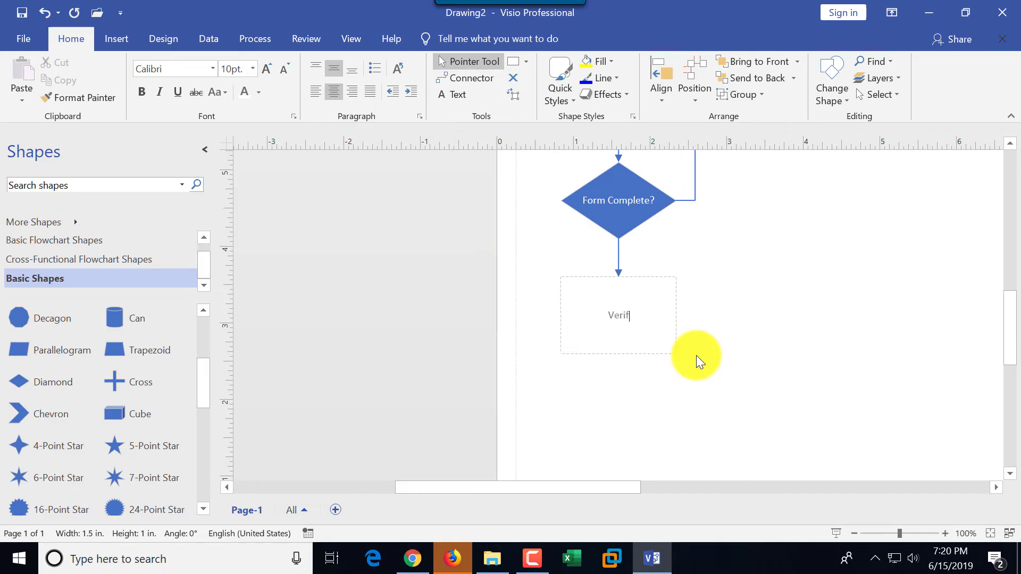
type("y Details of Submission")
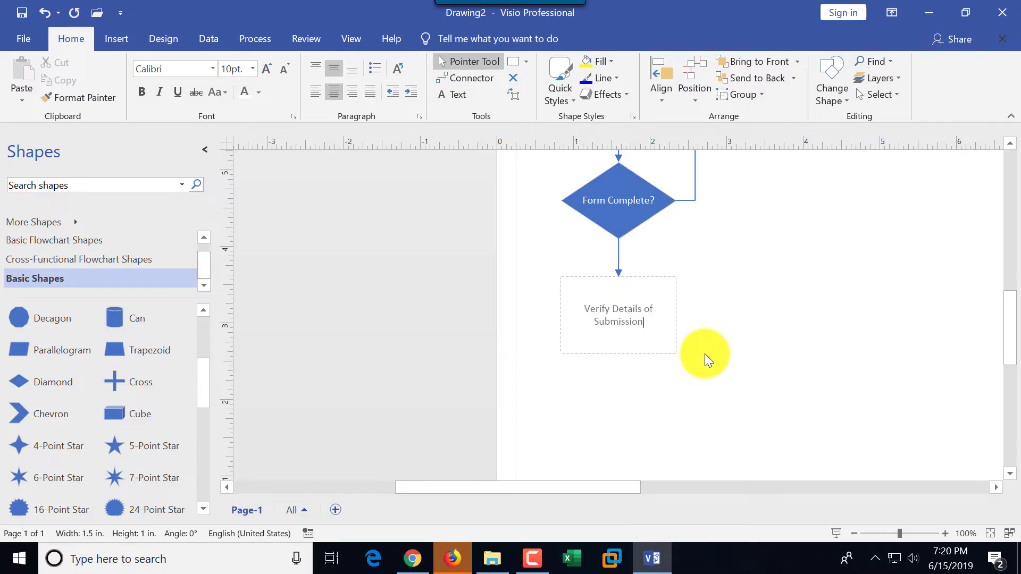
key("Return")
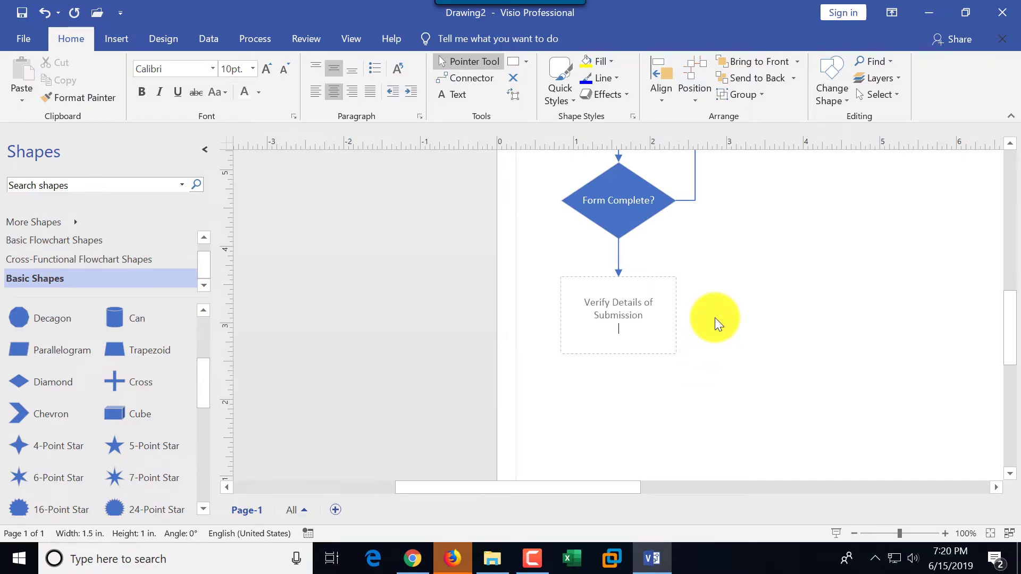
key("Escape")
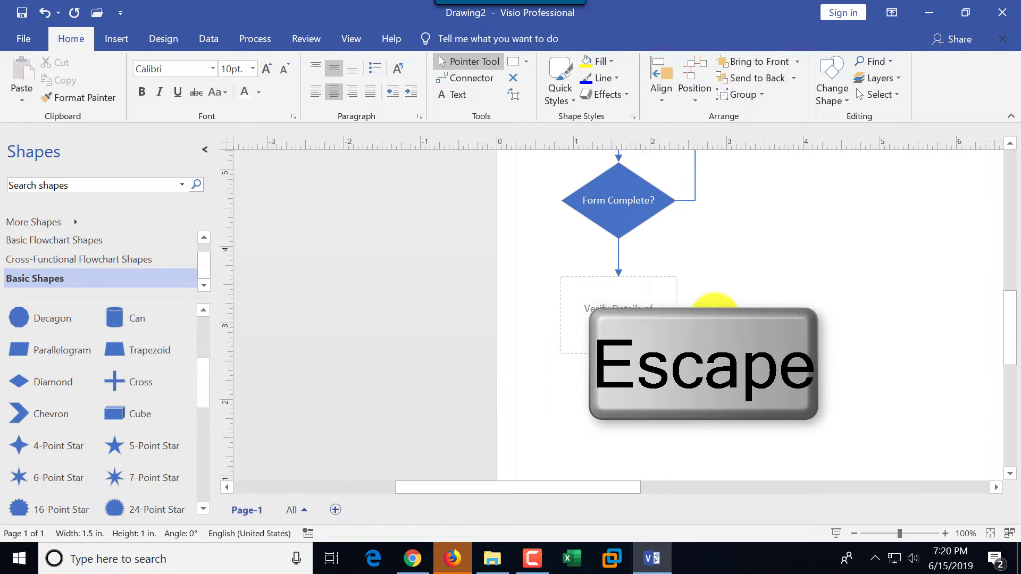
scroll(715, 305, "down", 3)
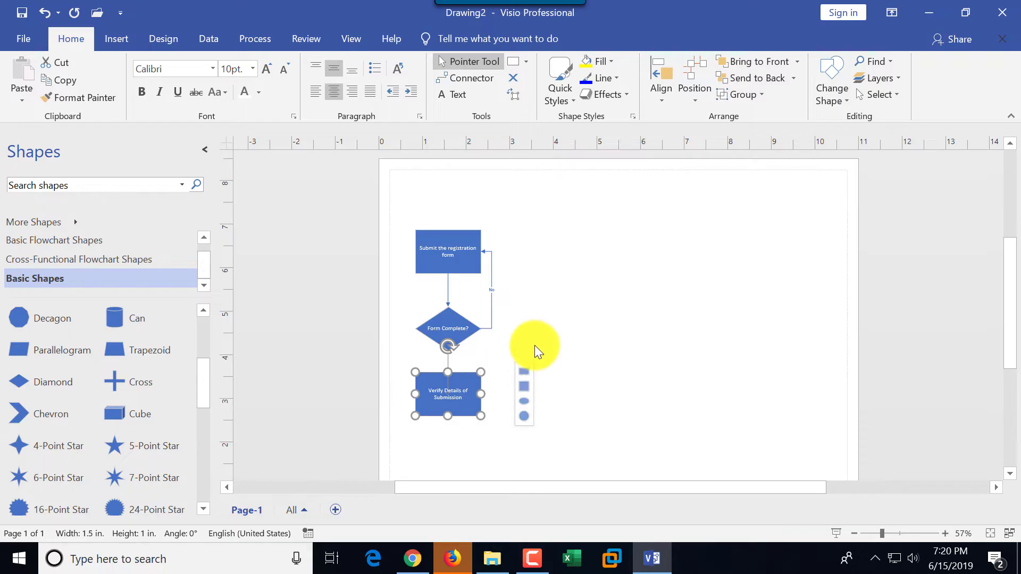
left_click(532, 363)
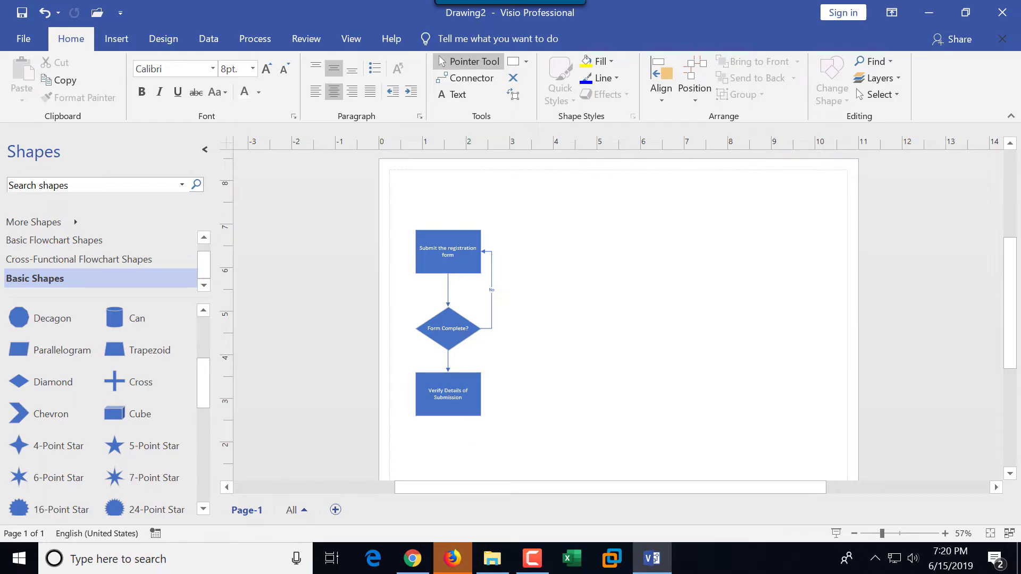
Look through the Basic Shapes stencil and switch to the Basic Flowchart Shapes stencil.
scroll(101, 404, "up", 3)
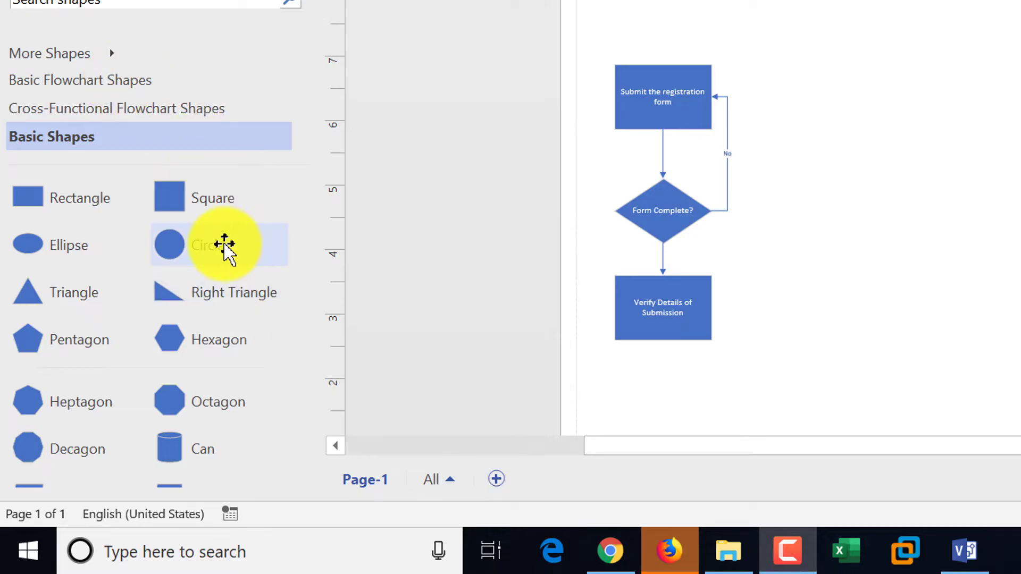
scroll(211, 287, "down", 10)
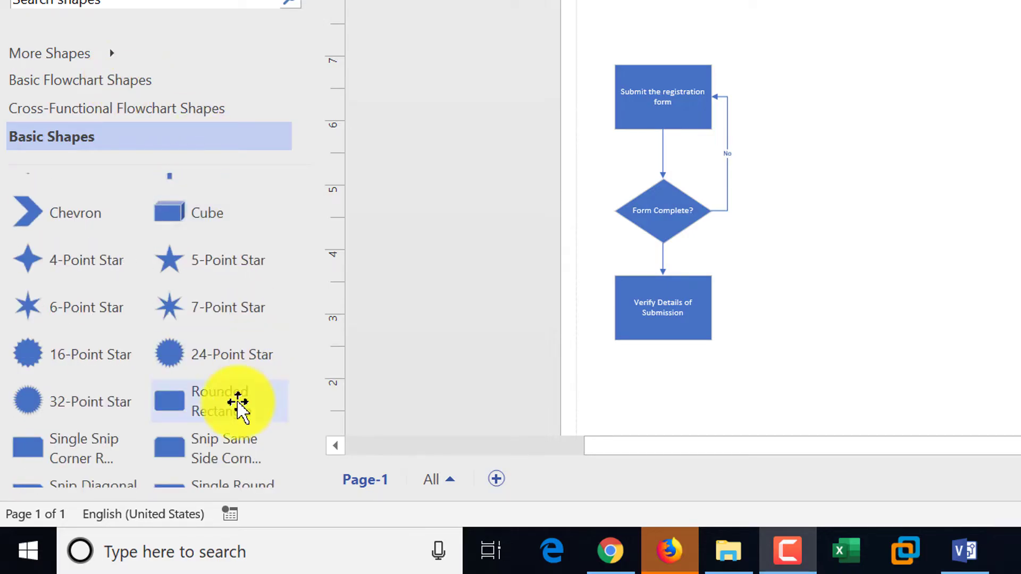
scroll(237, 406, "down", 3)
scroll(238, 406, "up", 14)
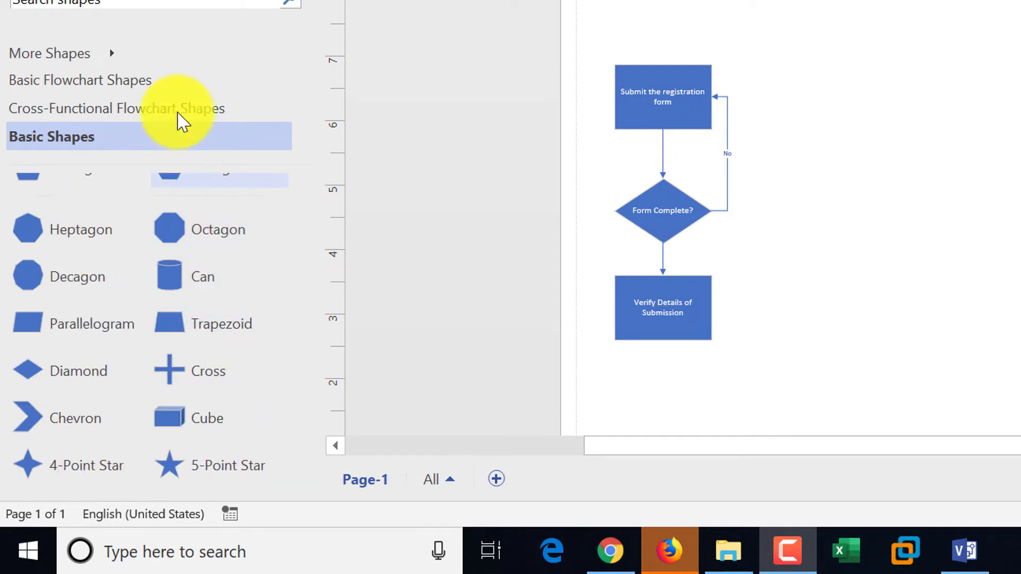
left_click(140, 84)
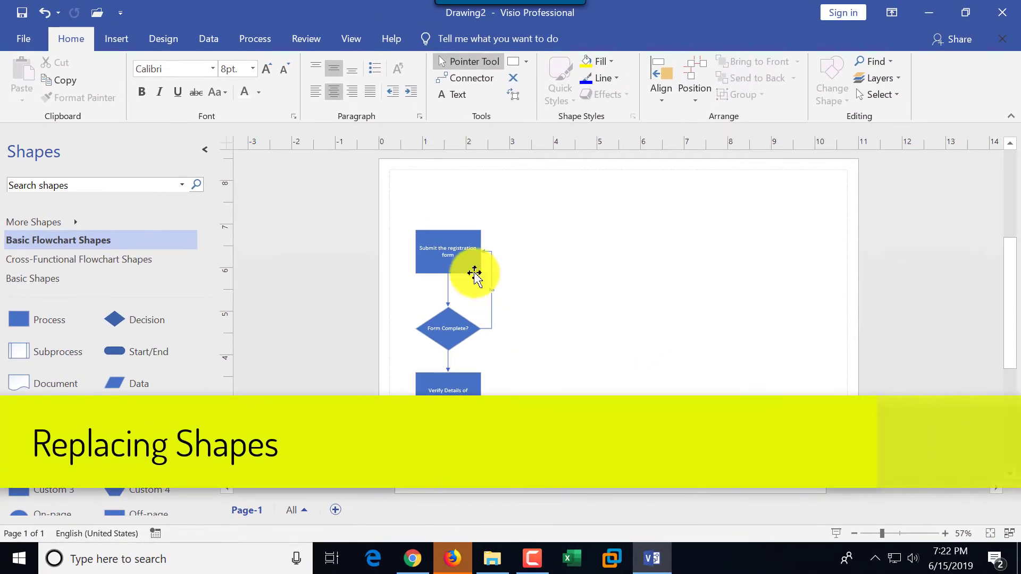
Replace the "Submit the registration form" rectangle with the Process shape from Basic Flowchart Shapes.
left_click(468, 269)
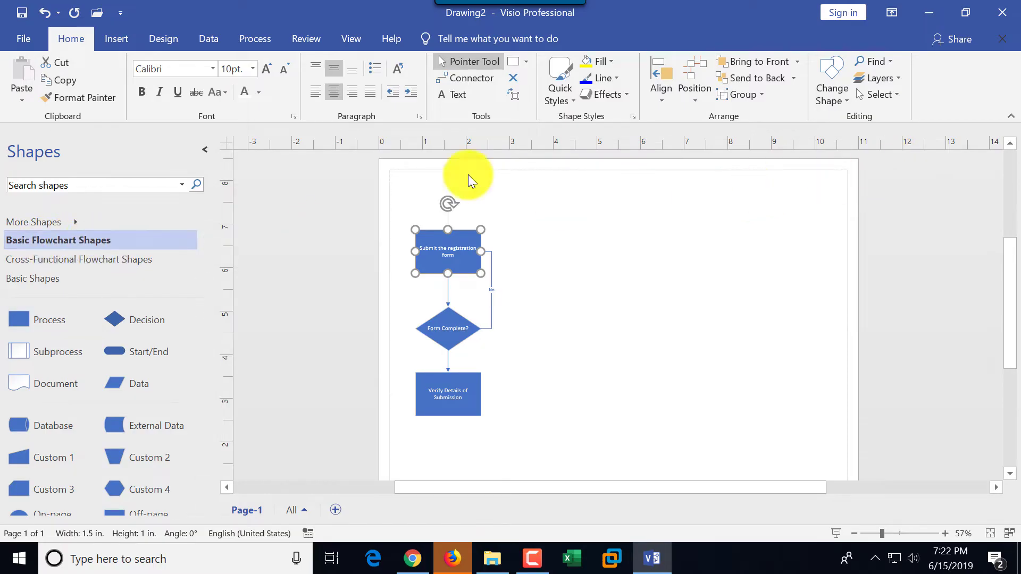
left_click(832, 100)
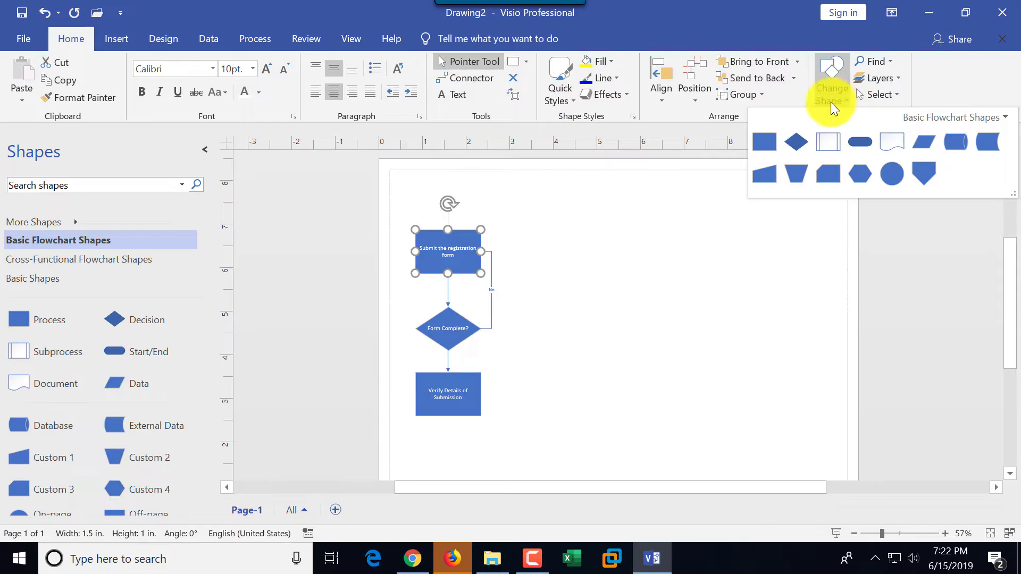
left_click(770, 150)
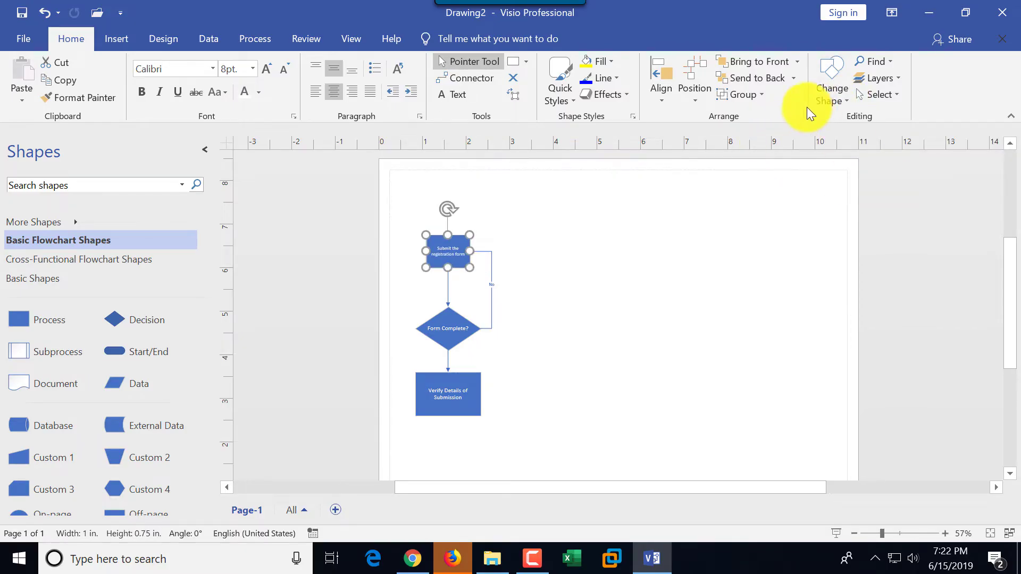
Replace the "Form Complete?" diamond with the Decision shape from Basic Flowchart Shapes.
left_click(460, 321)
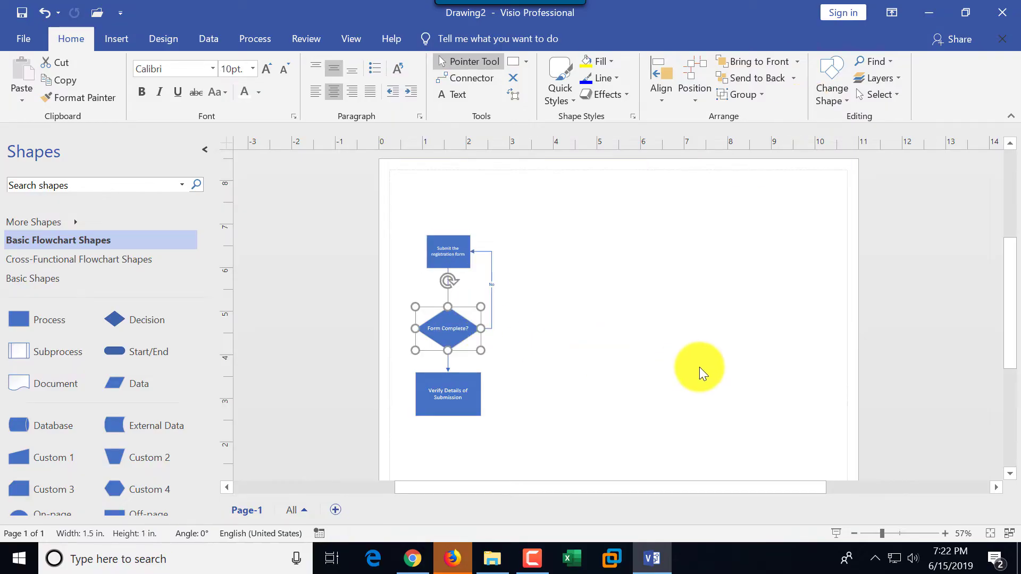
left_click(829, 101)
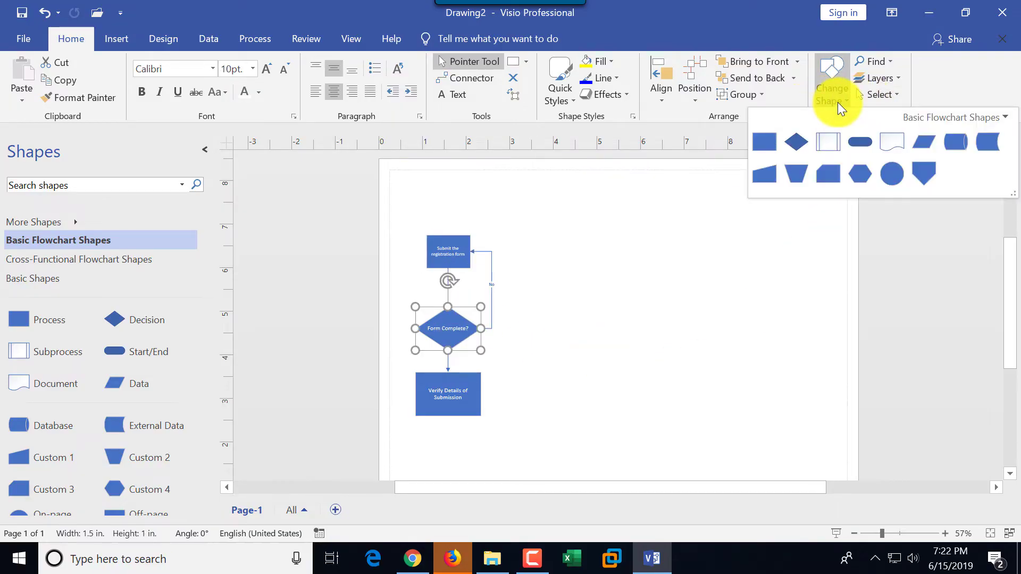
left_click(800, 147)
Replace the "Verify Details of Submission" rectangle with the Process shape from Basic Flowchart Shapes.
left_click(465, 401)
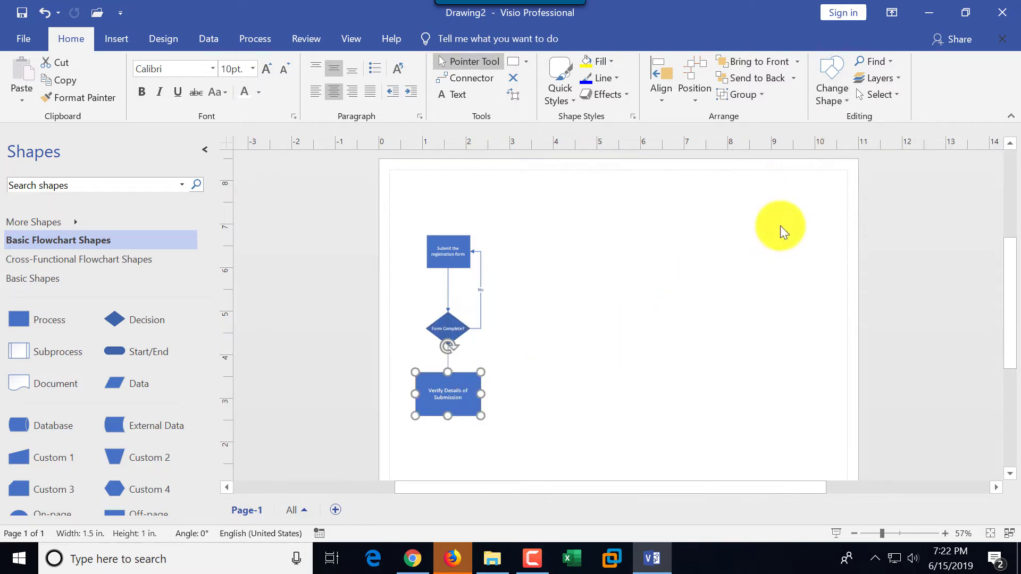
left_click(833, 106)
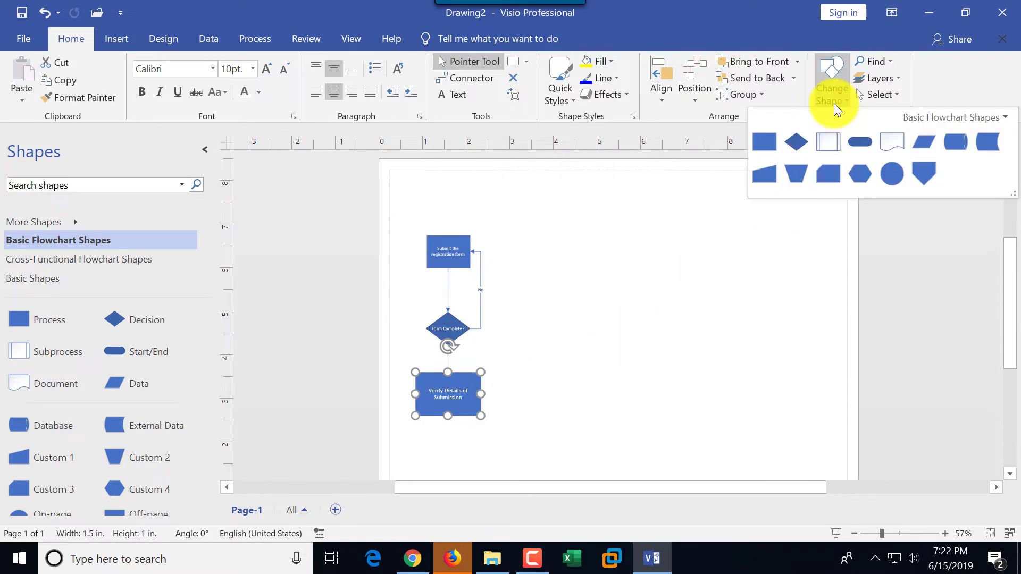
left_click(767, 144)
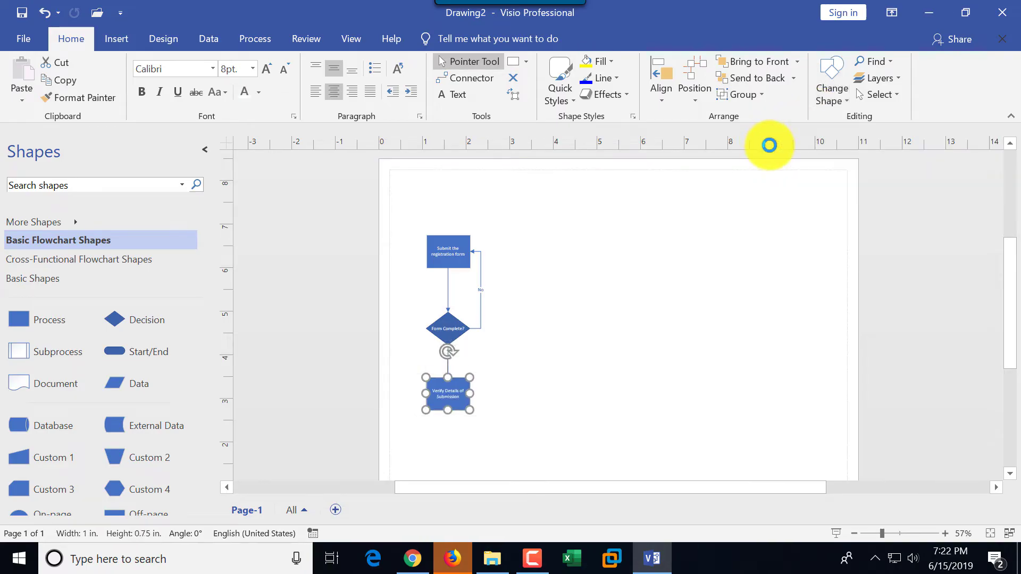
Try changing the "Form Complete?" Decision shape to a Process shape.
left_click(441, 325)
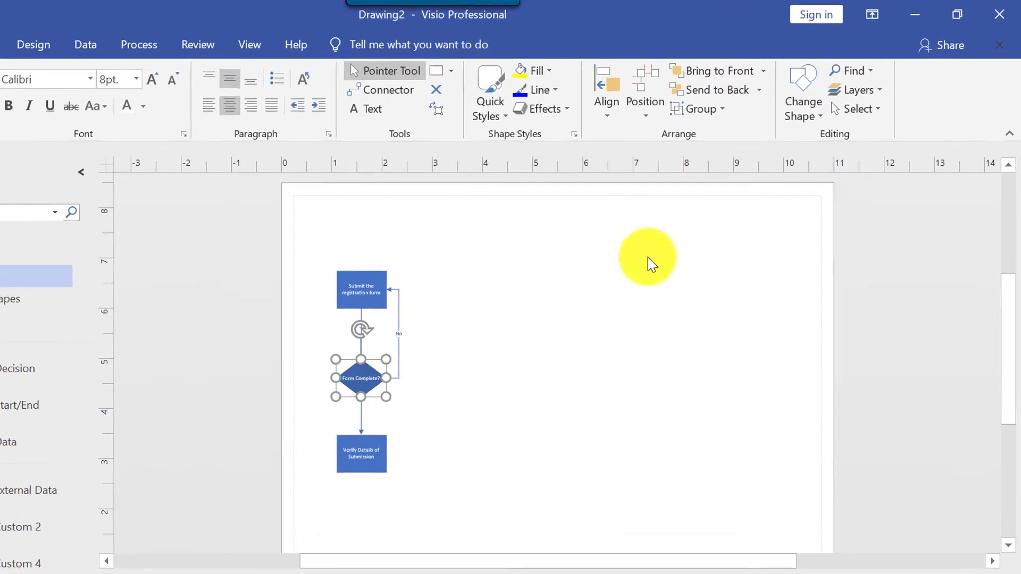
scroll(502, 414, "up", 3)
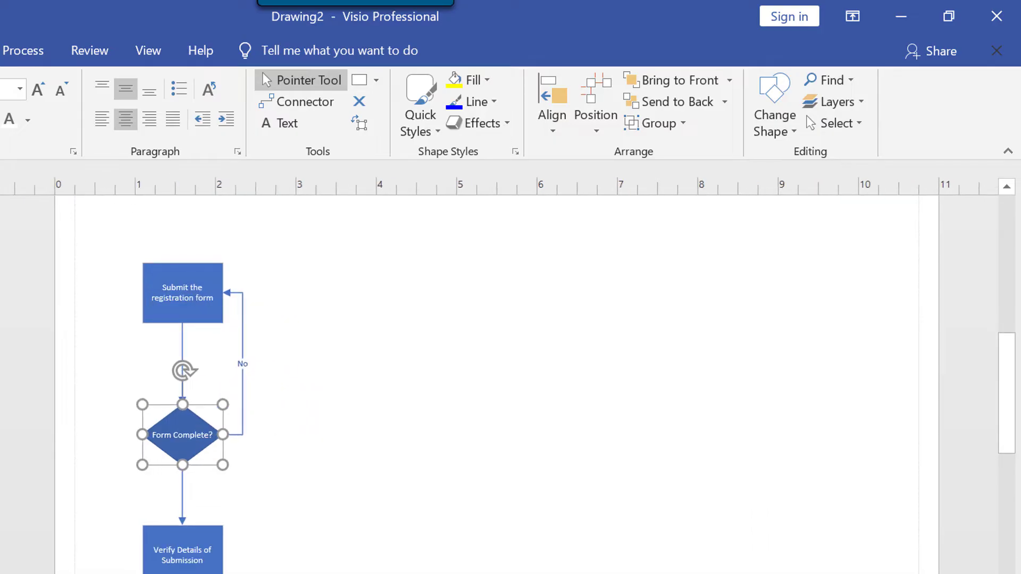
scroll(785, 257, "left", 5)
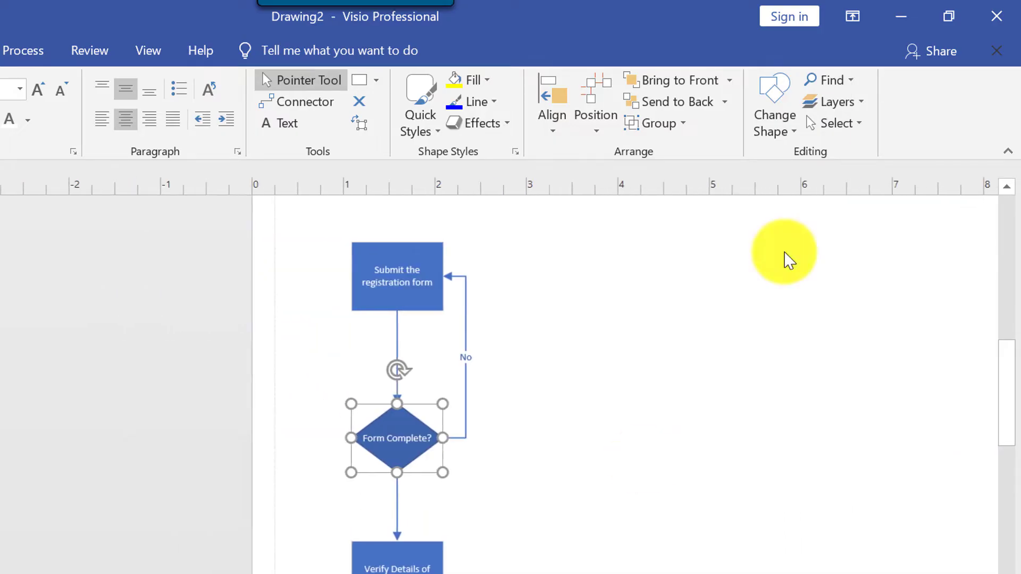
left_click(794, 134)
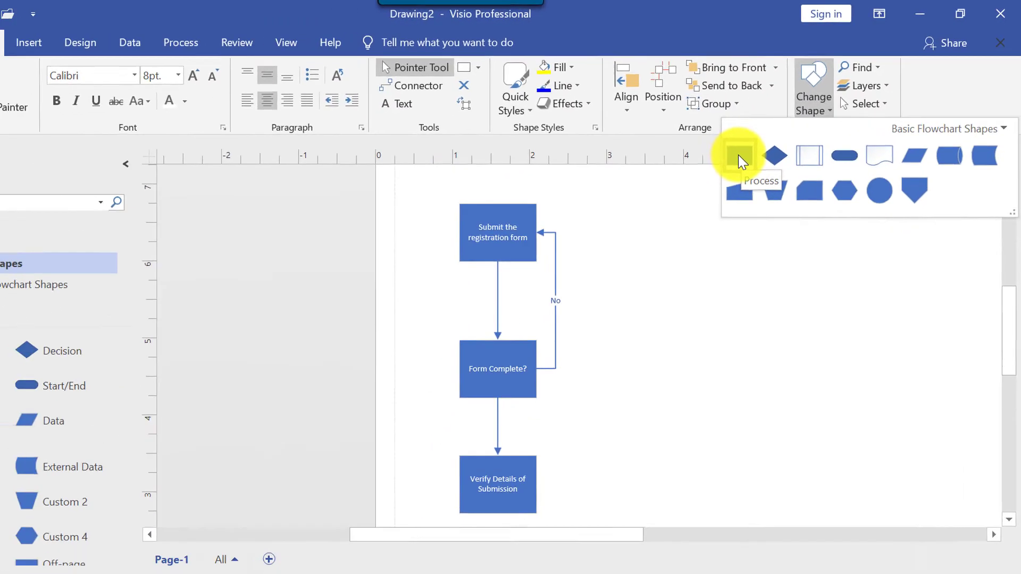
left_click(685, 185)
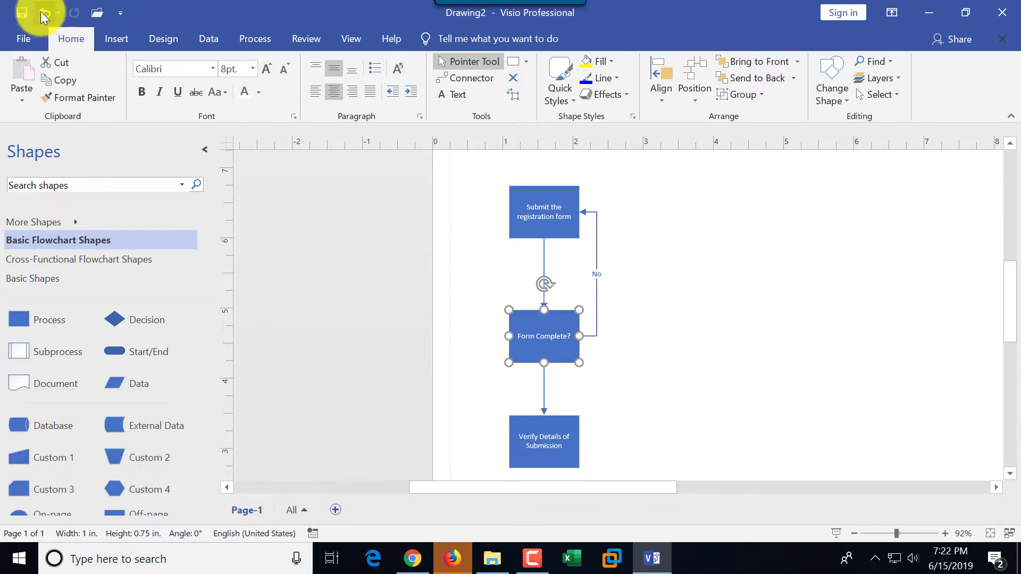
Undo the Process change on "Form Complete?" and the earlier actions back through adding the "Verify Details of Submission" rectangle.
left_click(43, 15)
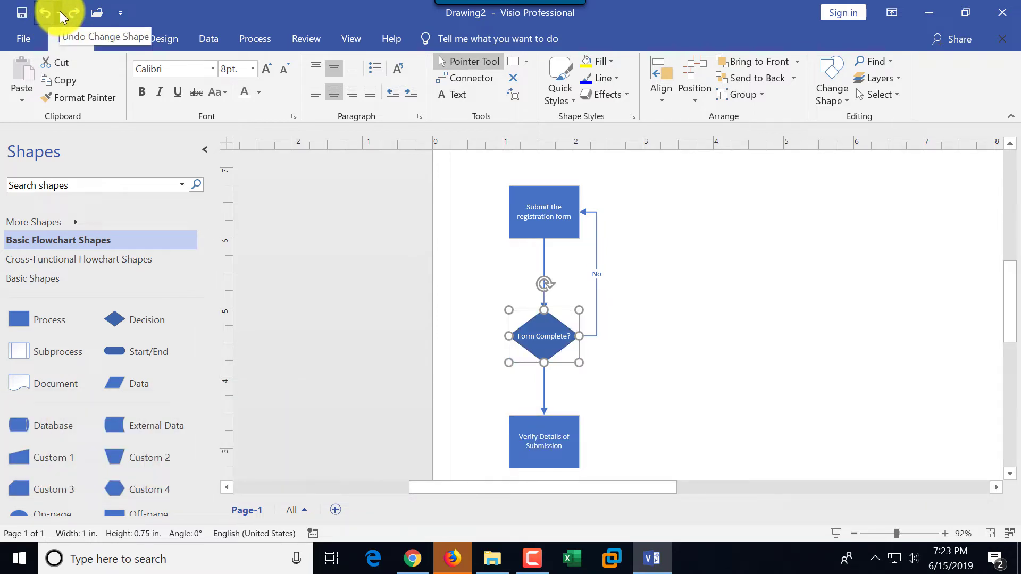
left_click(58, 11)
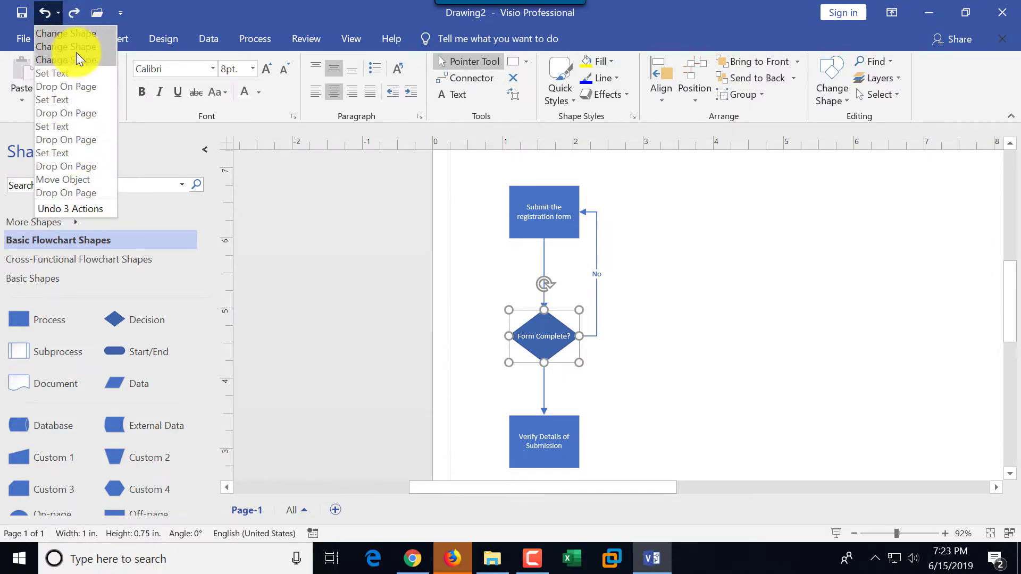
left_click(82, 83)
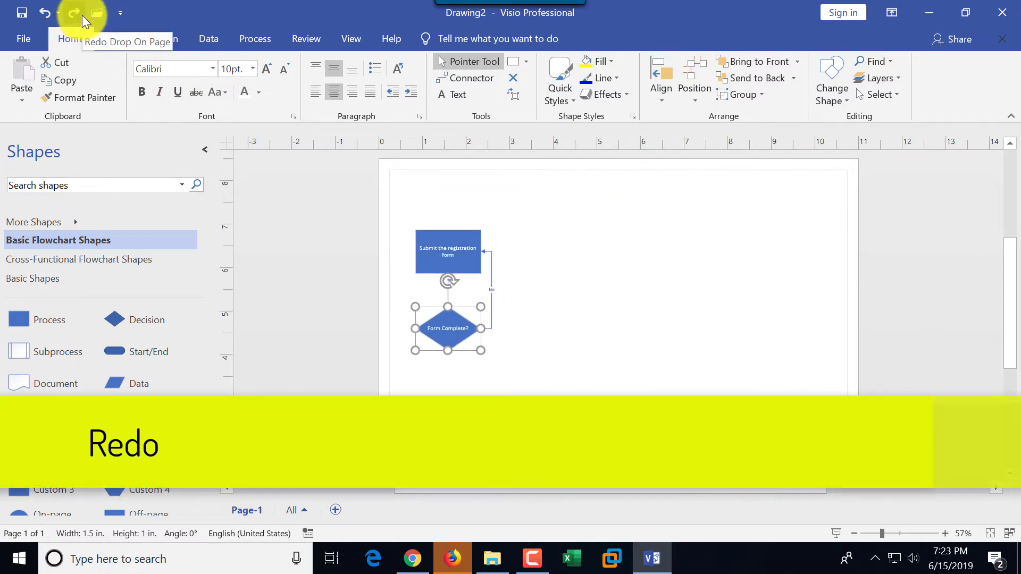
Redo all the undone actions, and undo only the last shape change on "Form Complete?".
left_click(76, 15)
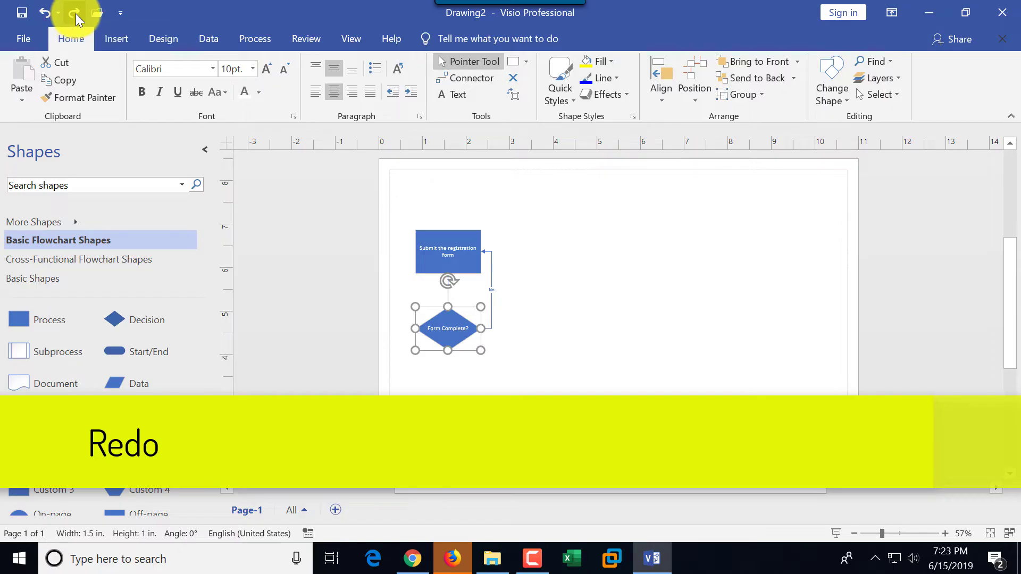
left_click(77, 15)
left_click(77, 14)
left_click(76, 15)
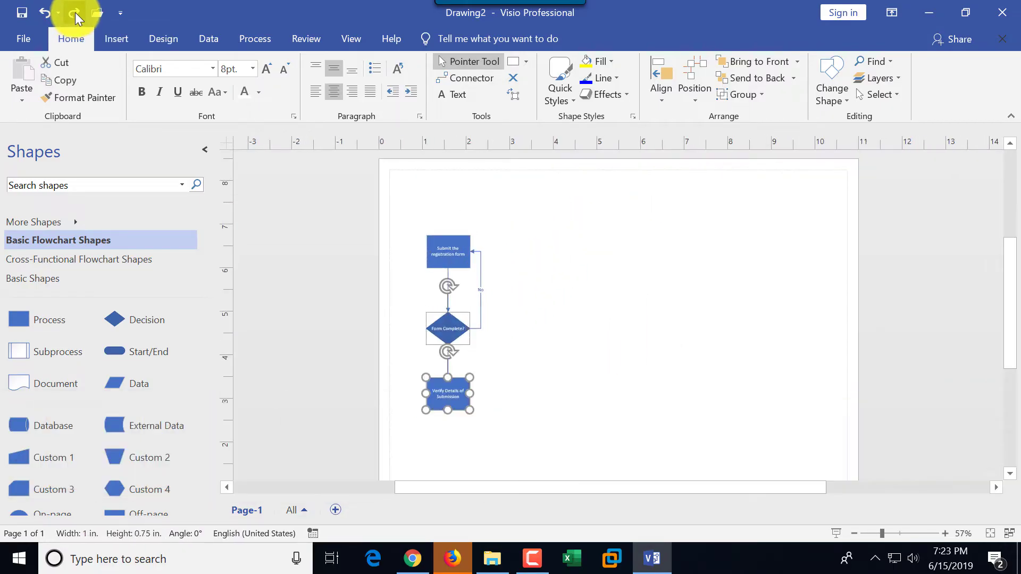
left_click(75, 15)
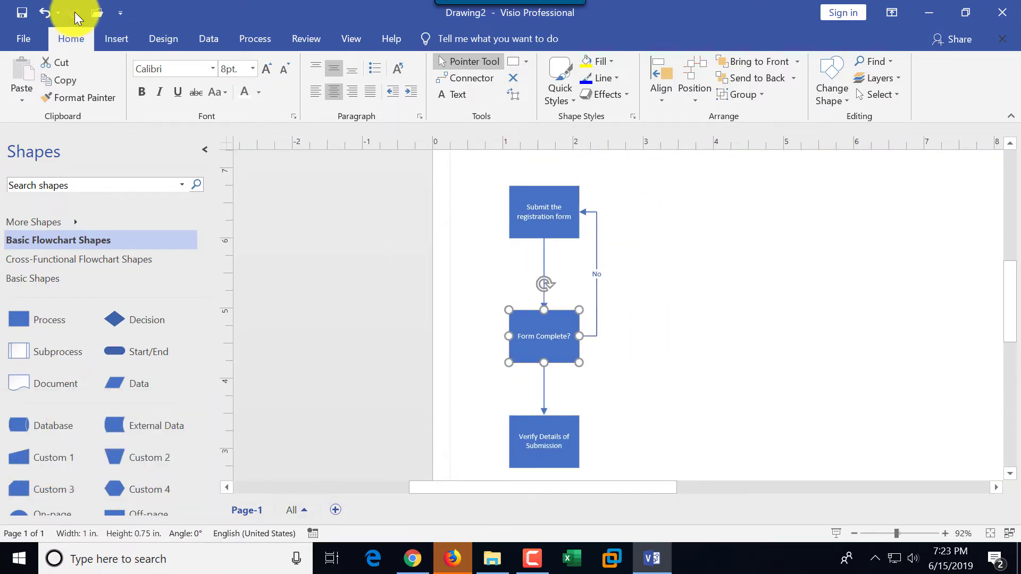
left_click(48, 16)
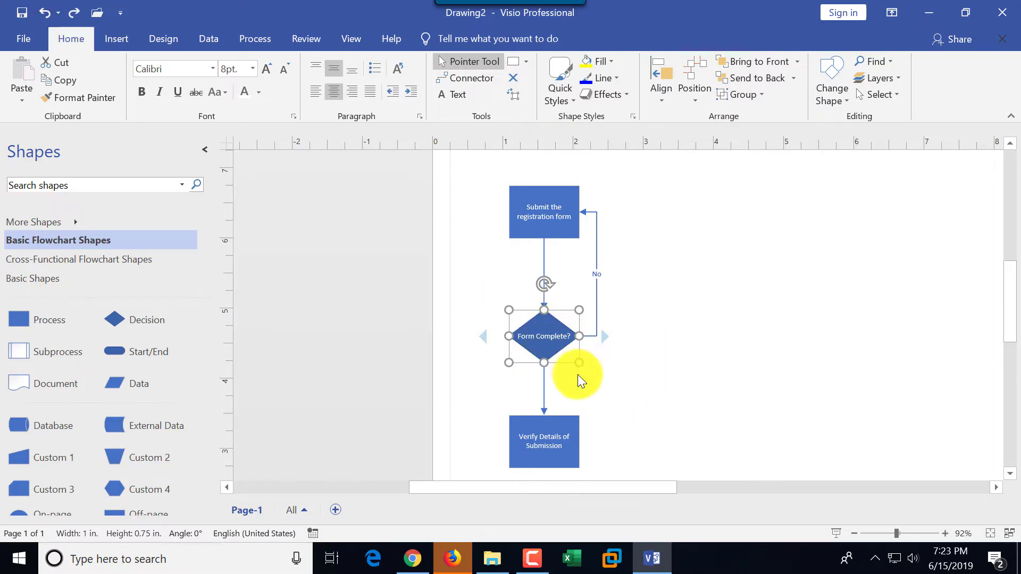
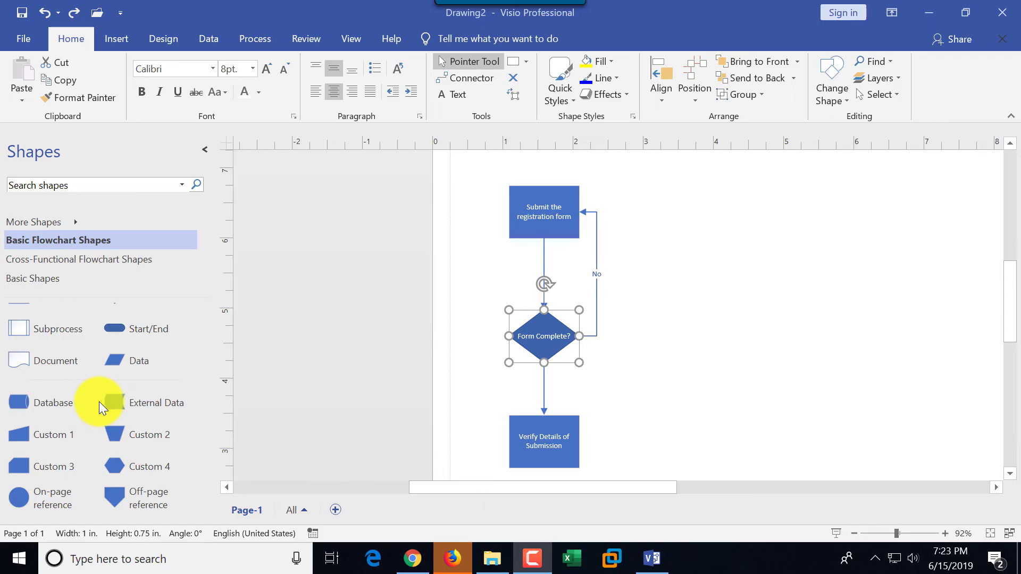
Add an automatically connected Decision shape to the right of "Verify Details of Submission" and label it "Accept Submission?".
scroll(125, 399, "up", 1)
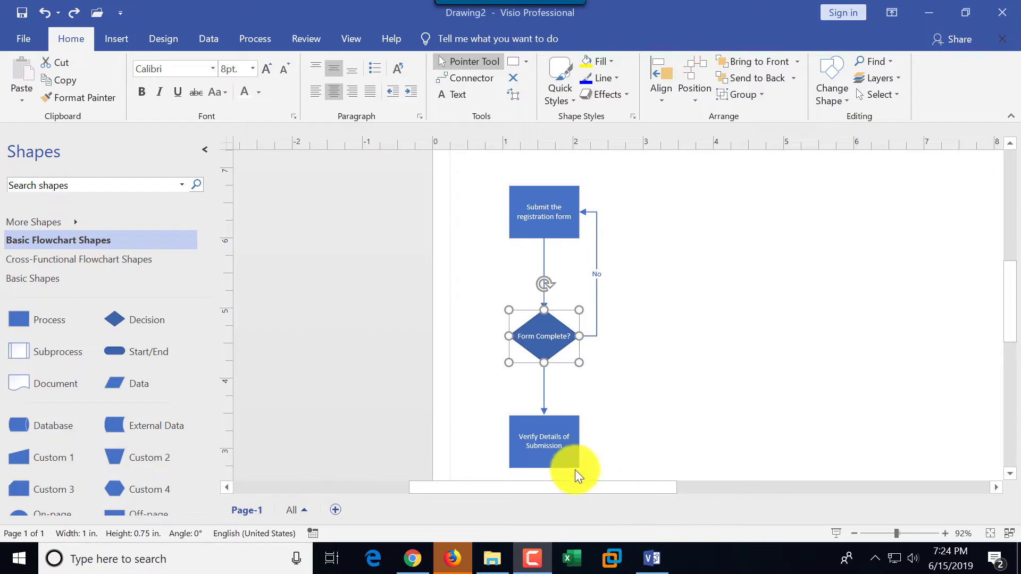
mouse_move(607, 452)
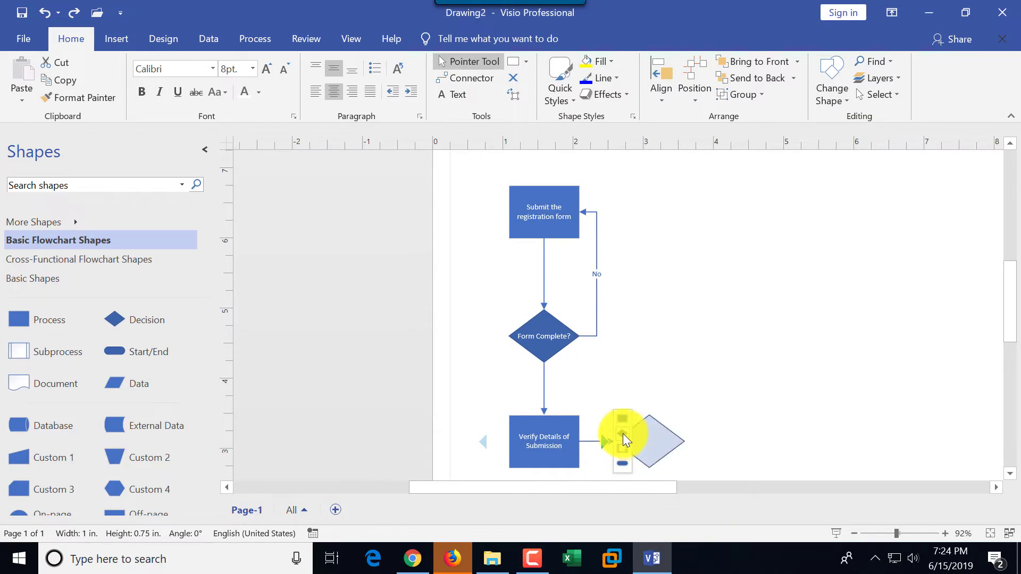
left_click(623, 434)
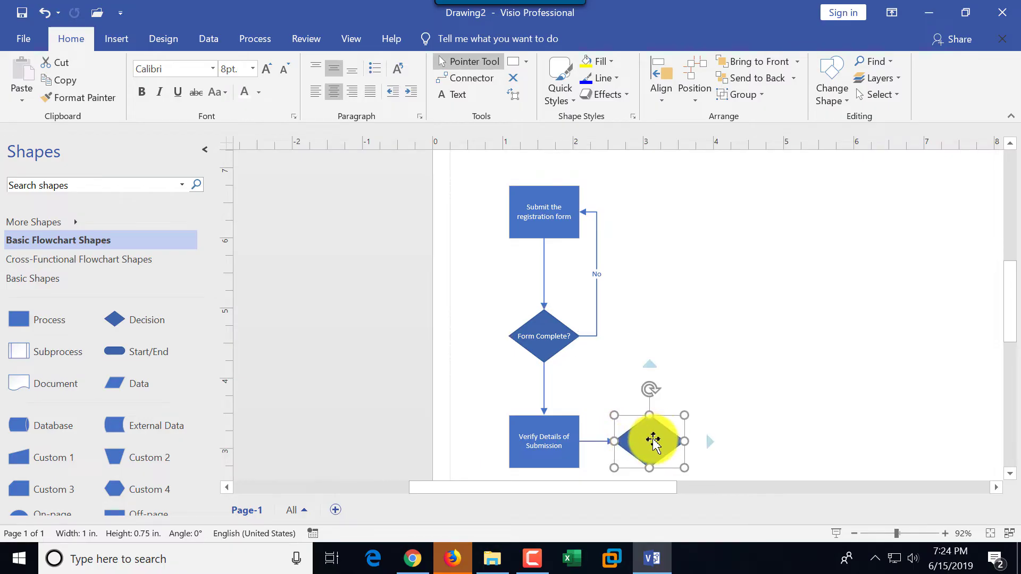
type("Acce")
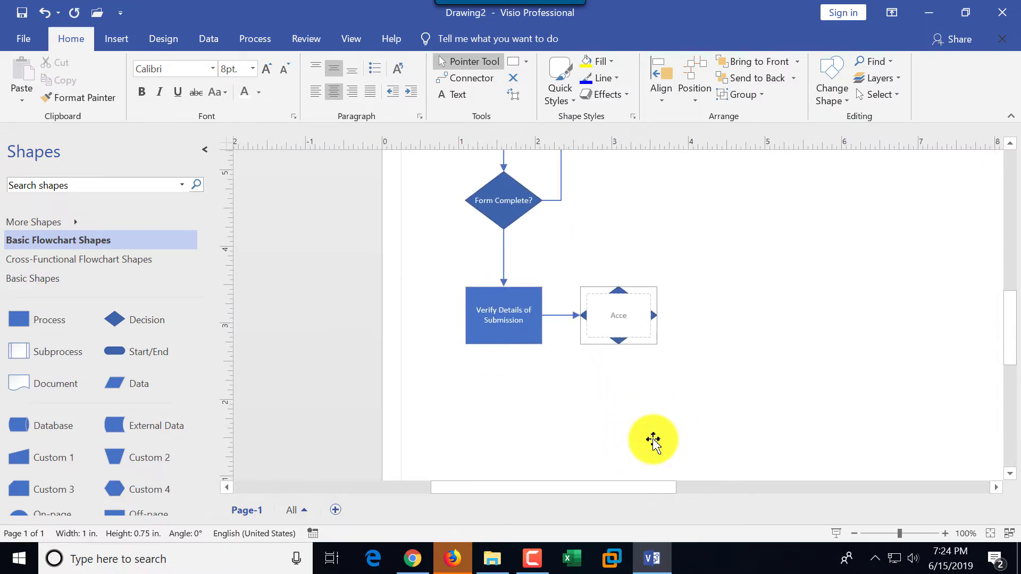
type("pt Submission?")
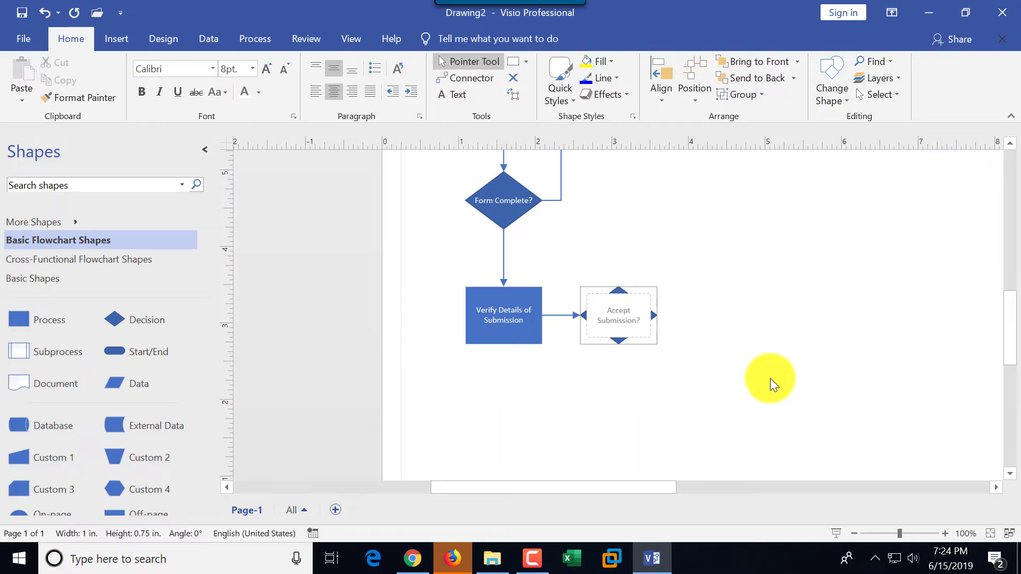
left_click(671, 334)
Add an automatically connected Process shape to the right of the "Accept Submission?" diamond and label it "Write Acceptance Letter".
mouse_move(706, 441)
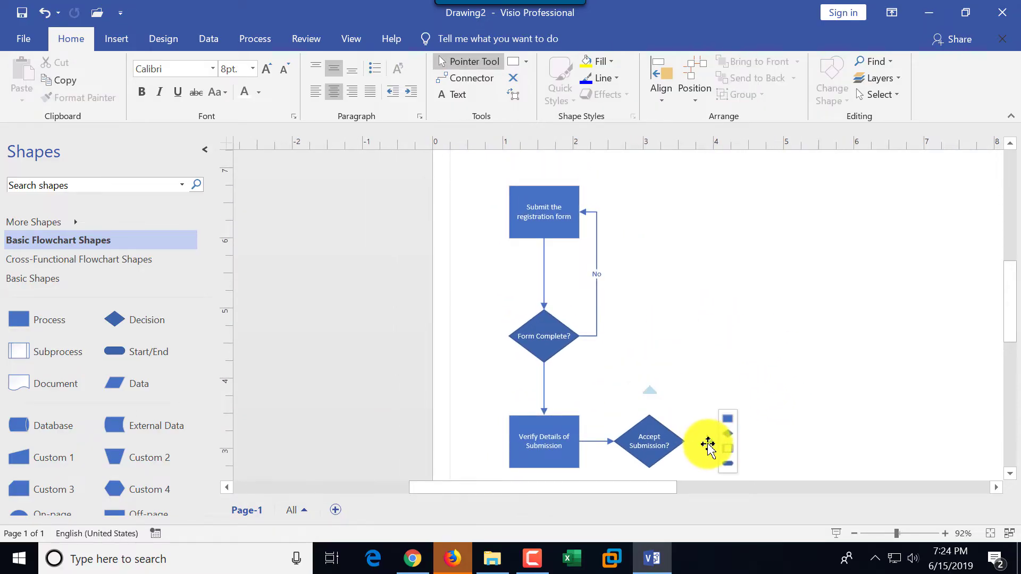
left_click(728, 419)
type("Write")
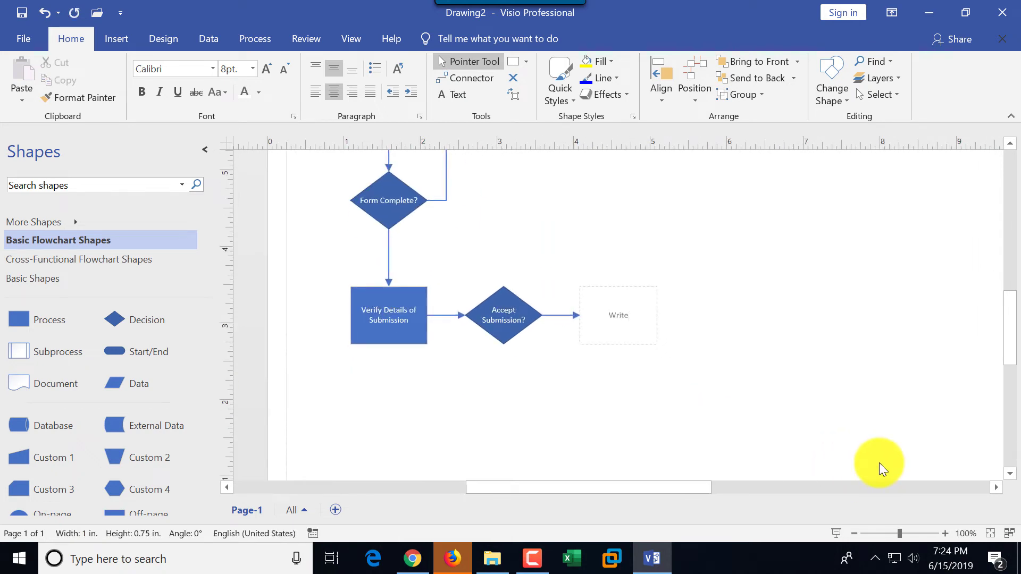
type(" Acceptance Letter")
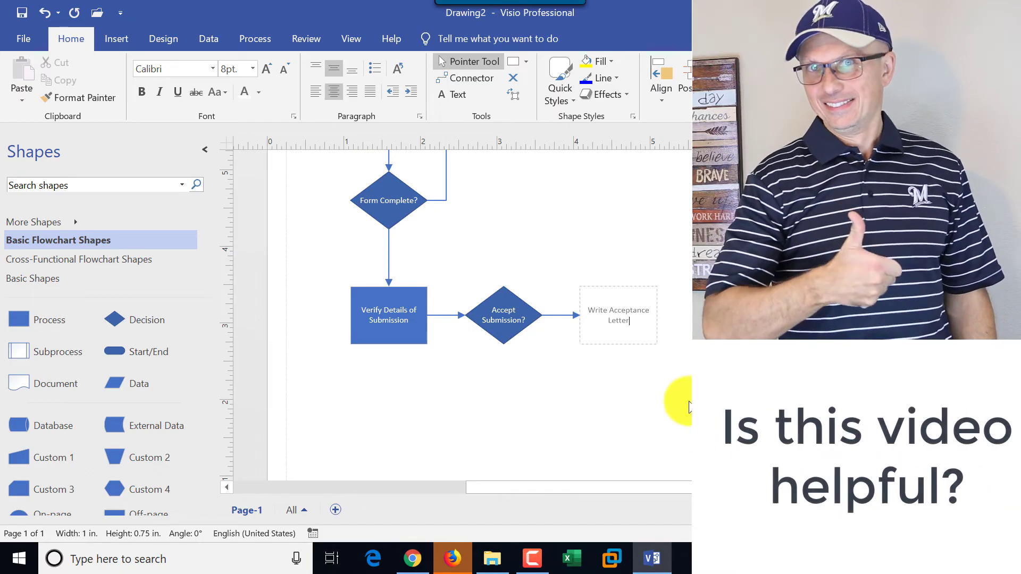
left_click(679, 403)
Add a connected rectangle above "Write Acceptance Letter", level with the "Submit the registration form" box, and label it "Acceptance Letter".
left_click(690, 354)
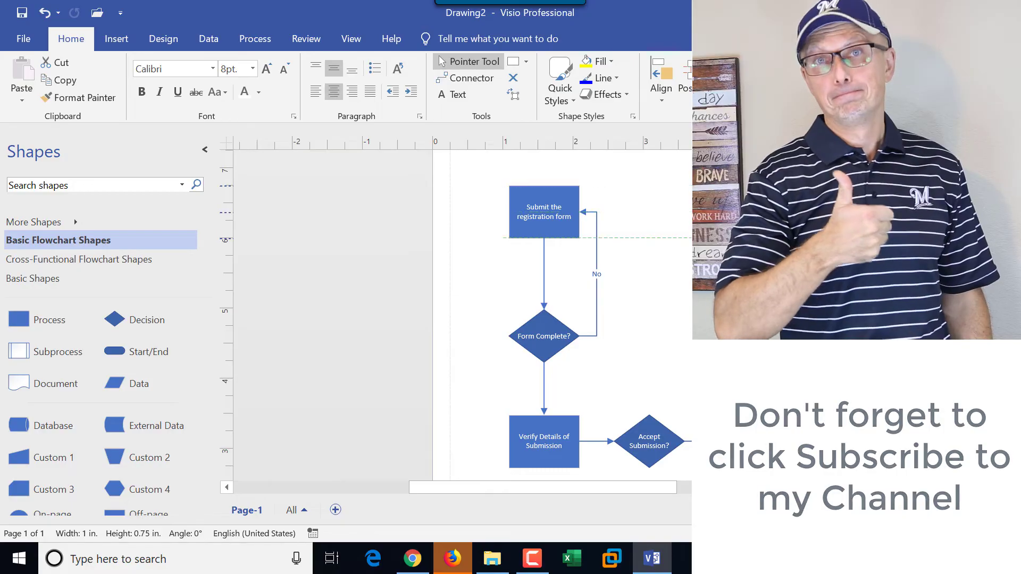
left_click_drag(690, 354, 717, 211)
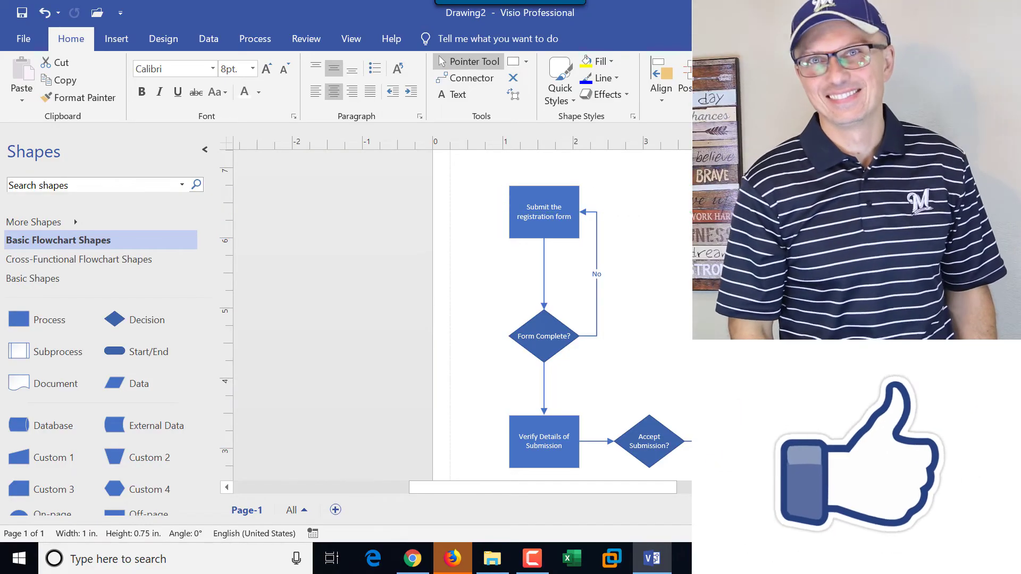
type("Ac")
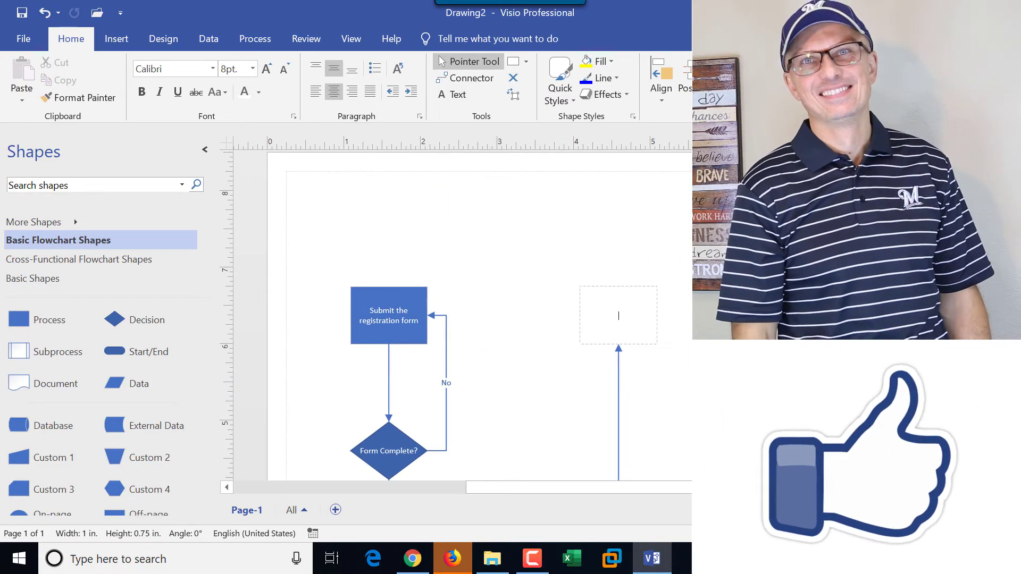
type("ceptance Letter")
left_click(991, 264)
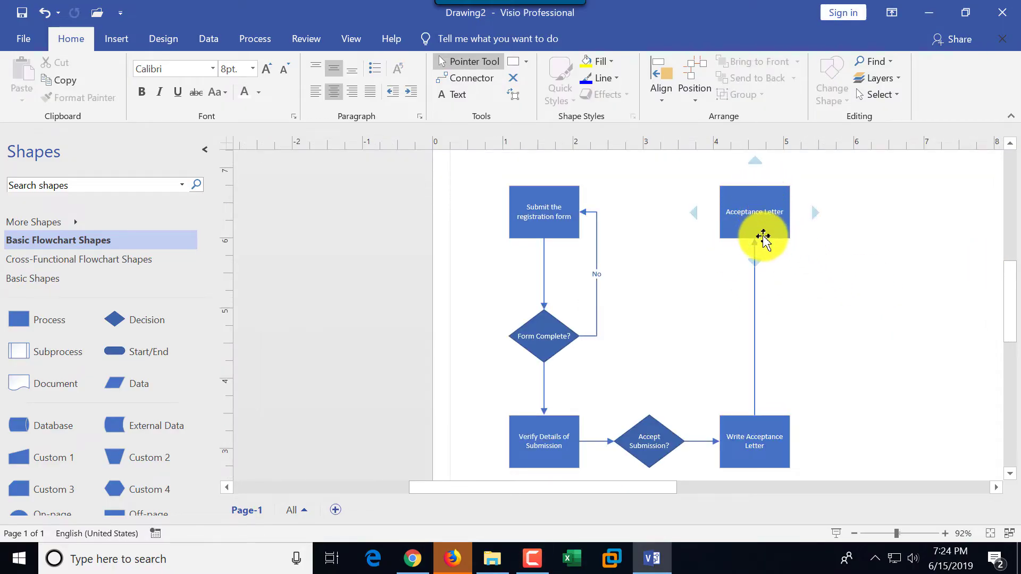
Change the "Acceptance Letter" rectangle to a Document shape.
left_click(751, 211)
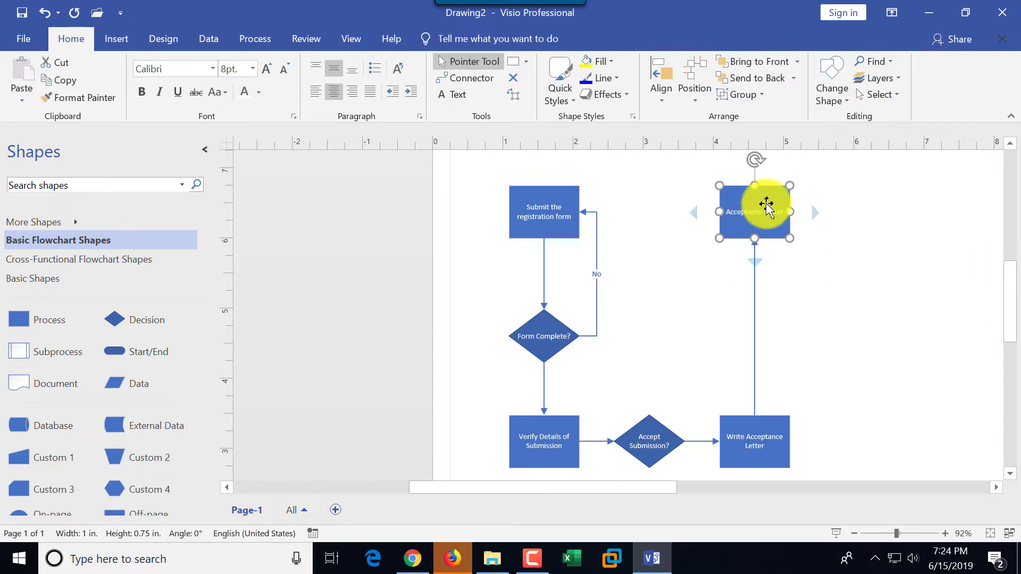
left_click(849, 101)
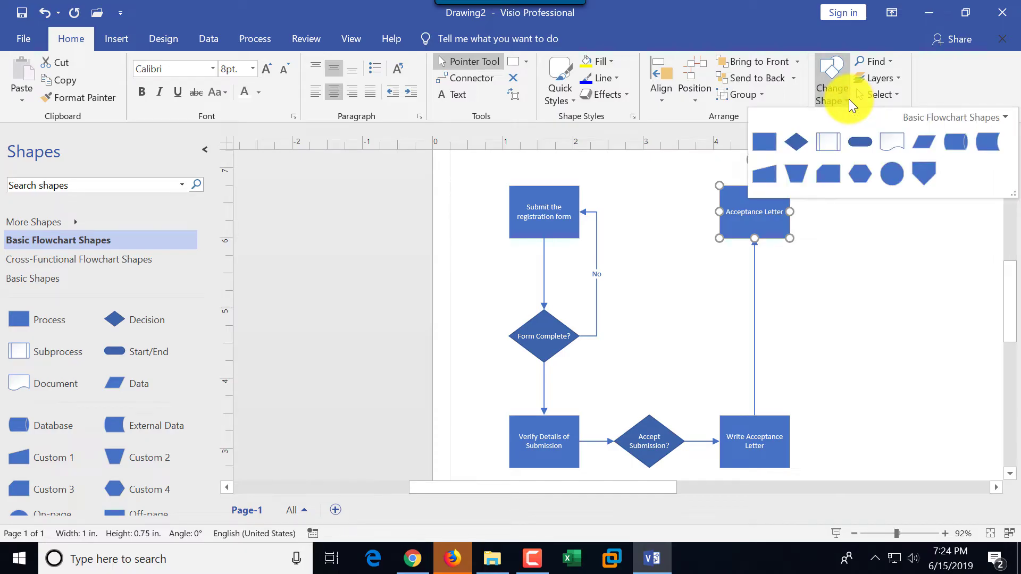
left_click(892, 146)
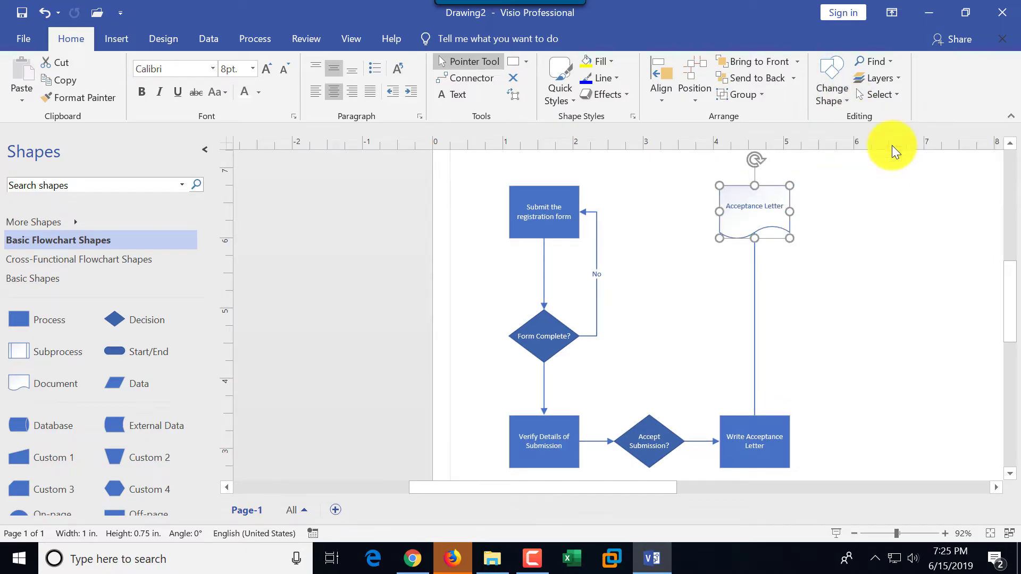
left_click(839, 294)
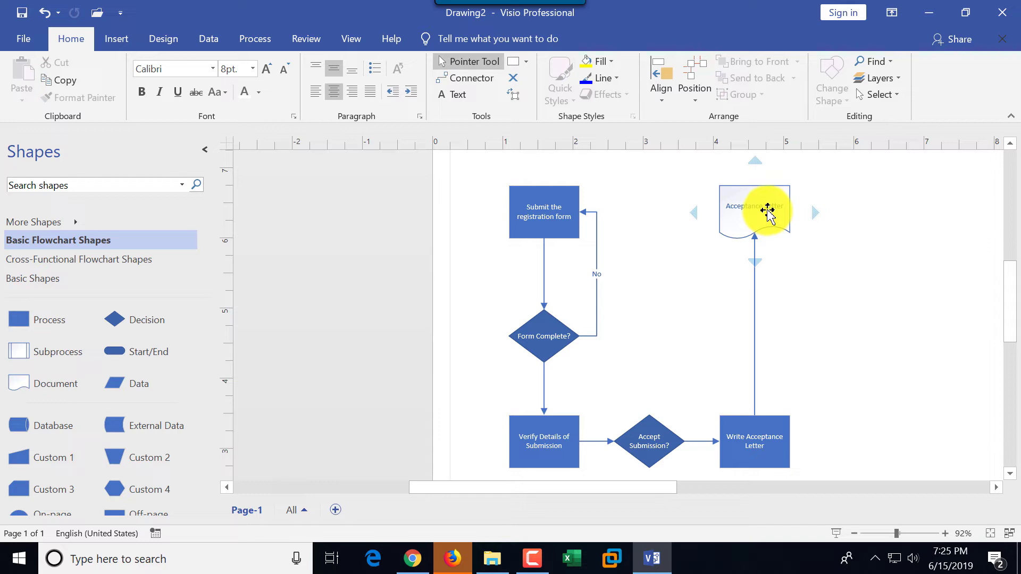
Label the connector from "Accept Submission?" to "Write Acceptance Letter" with "Yes".
left_click(698, 443)
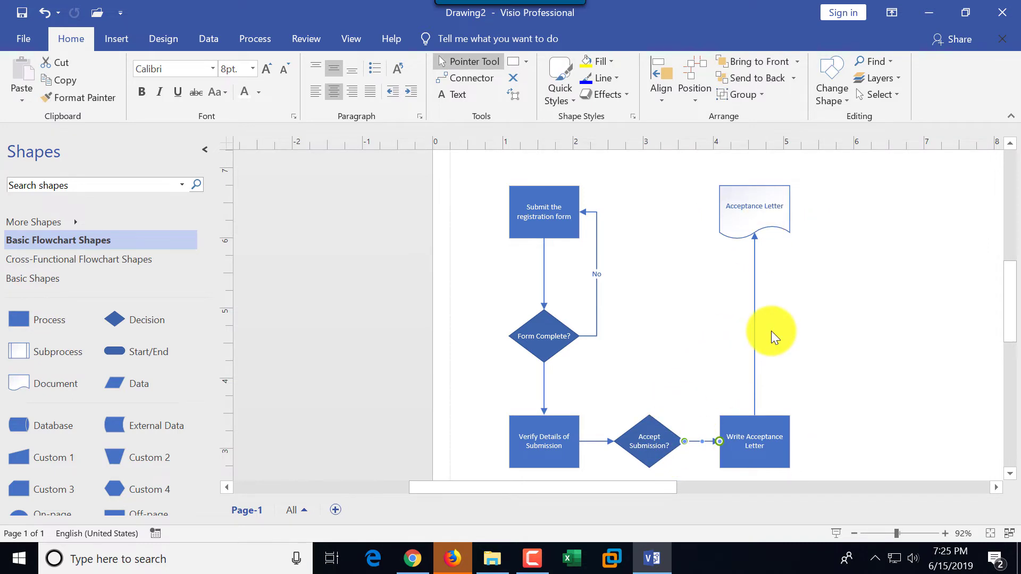
type("Yes")
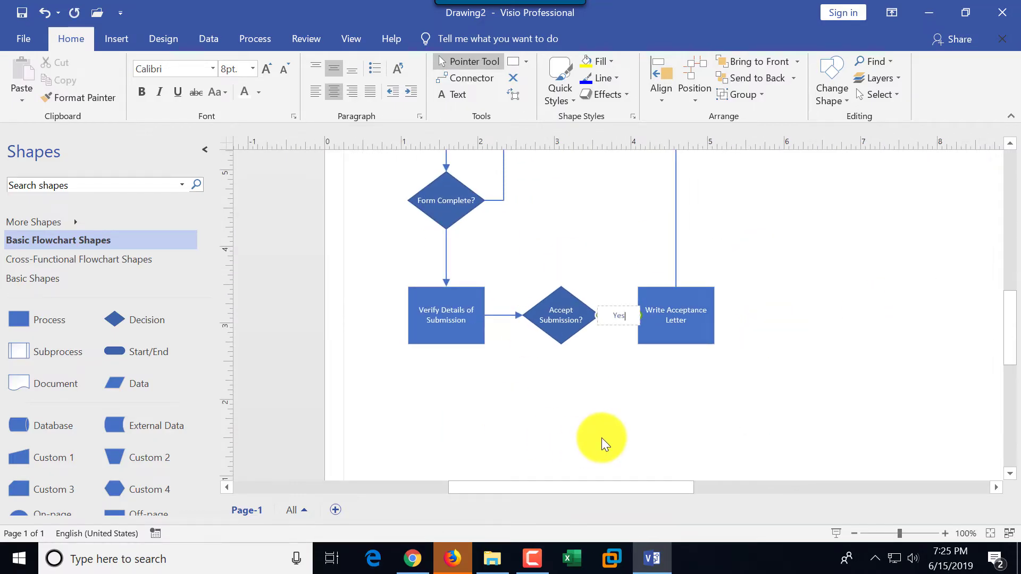
left_click(601, 438)
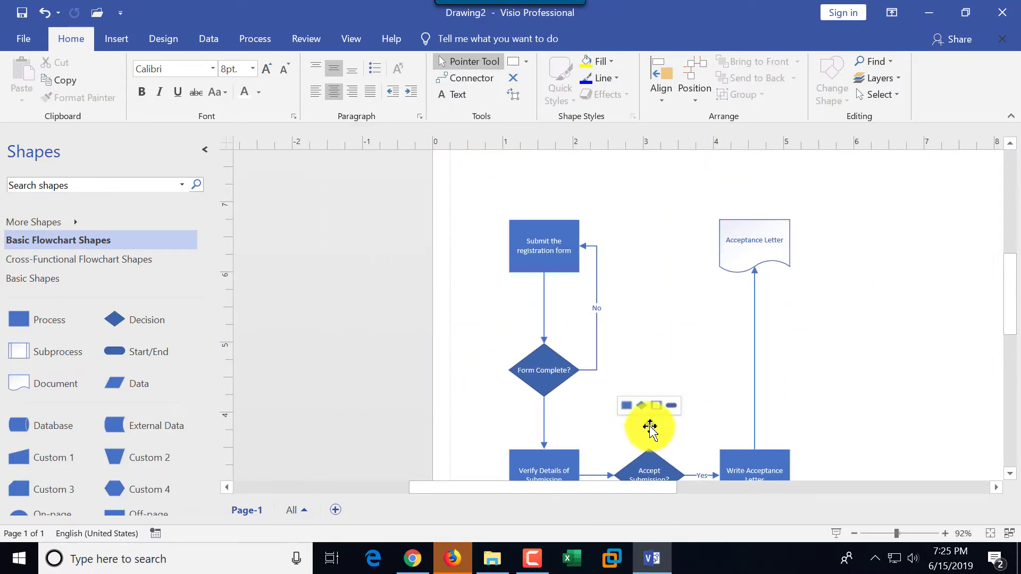
Add a connected Process shape above "Accept Submission?", move it slightly higher, and label it "Notify Student on the Rejection".
left_click(626, 405)
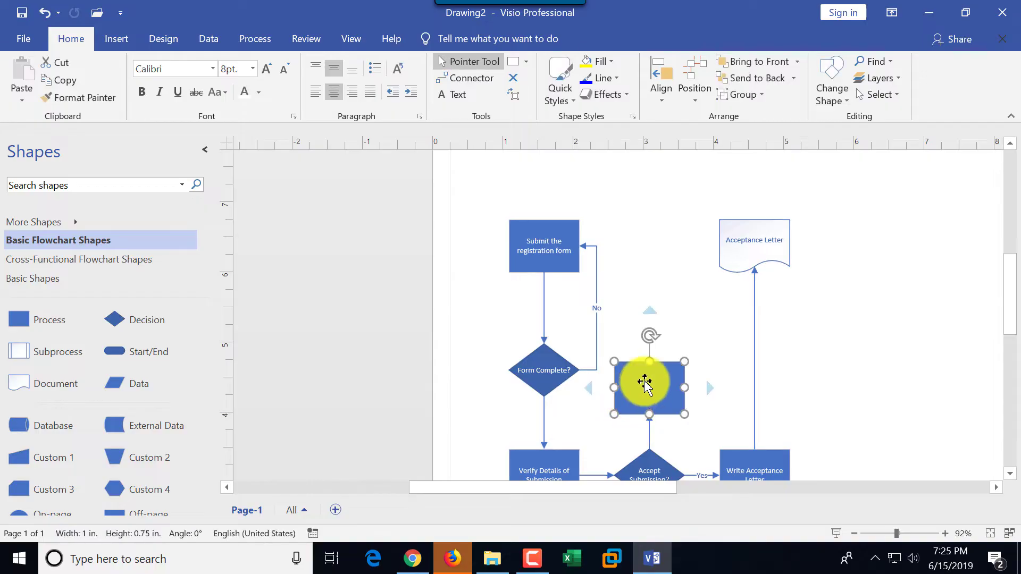
left_click_drag(644, 382, 654, 344)
double_click(655, 344)
type("Notify Stud")
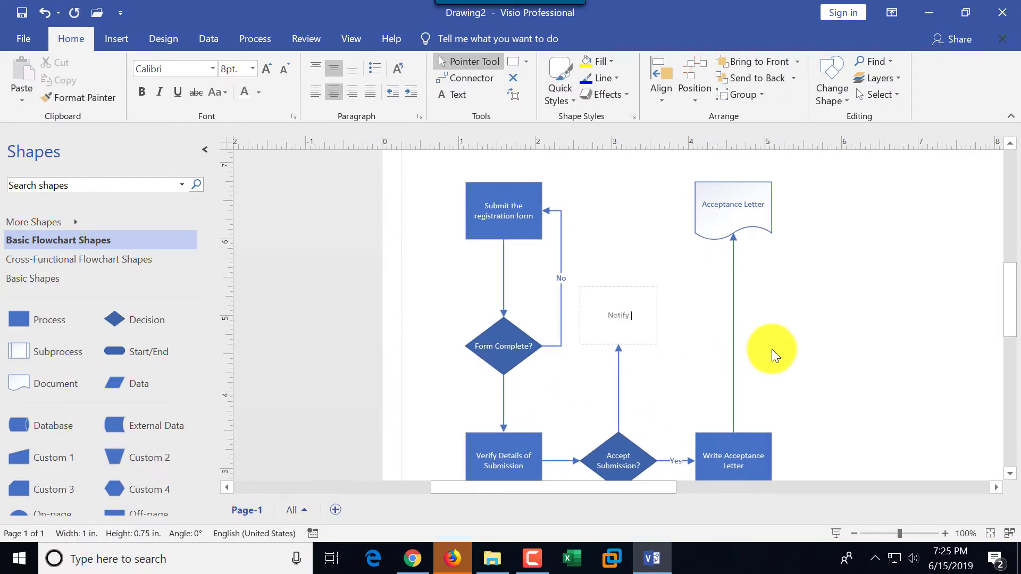
type("ent on the Rejection")
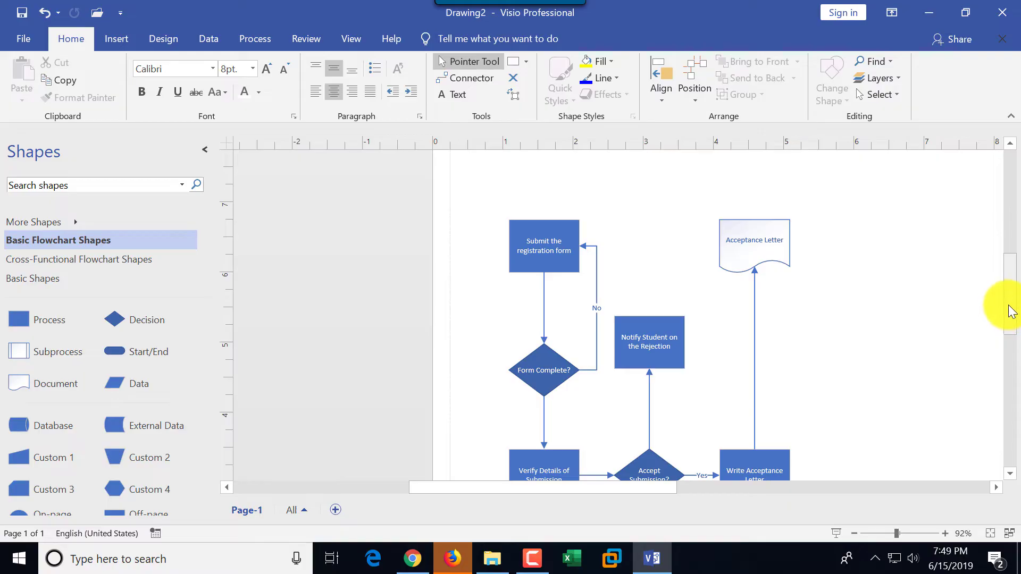
Label the connector from "Form Complete?" to "Verify Details of Submission" "Yes", and the one from "Accept Submission?" to the rejection box "No".
left_click_drag(1011, 311, 1011, 317)
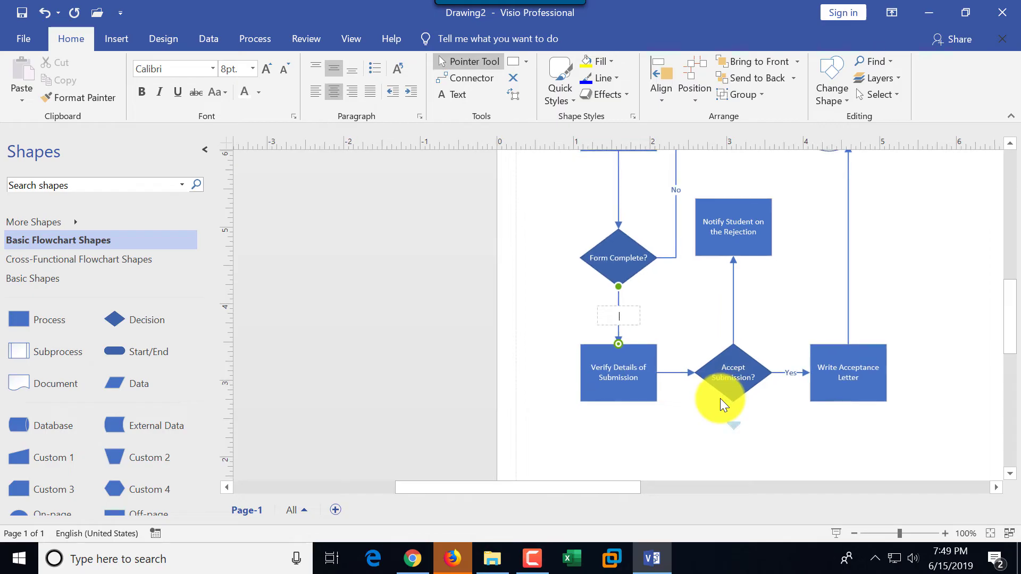
type("Yes")
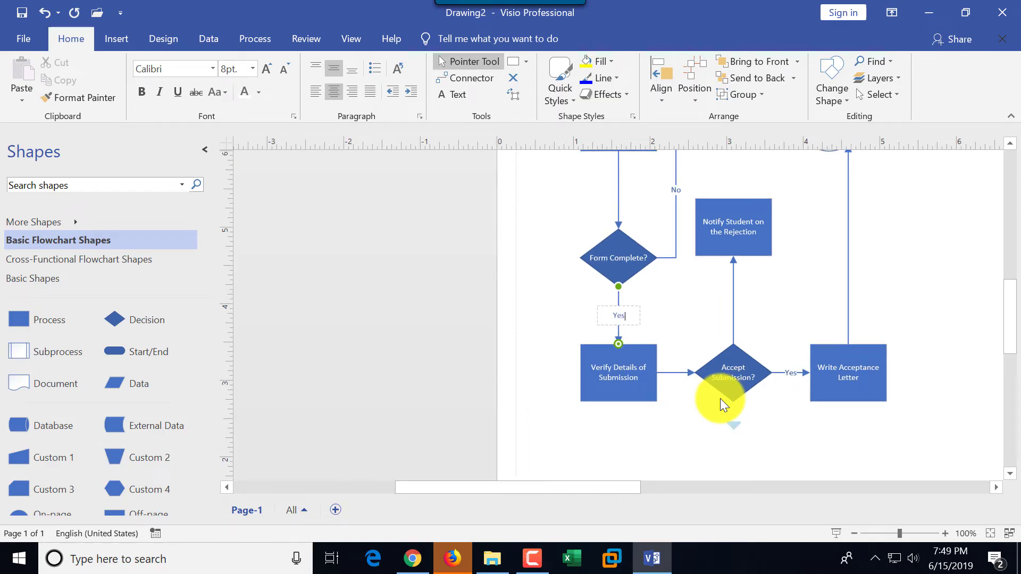
double_click(731, 307)
type("N")
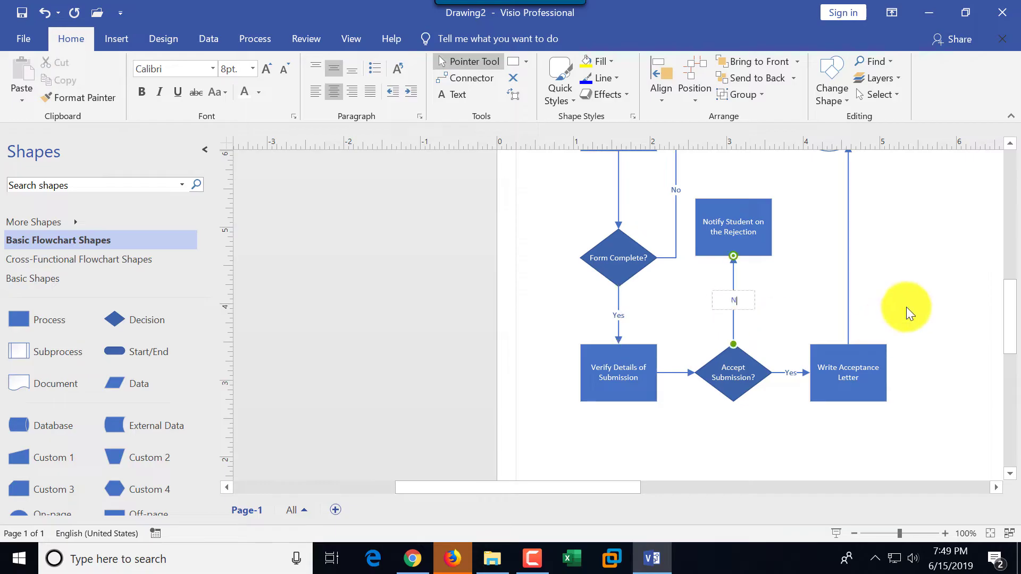
type("o")
left_click(805, 297)
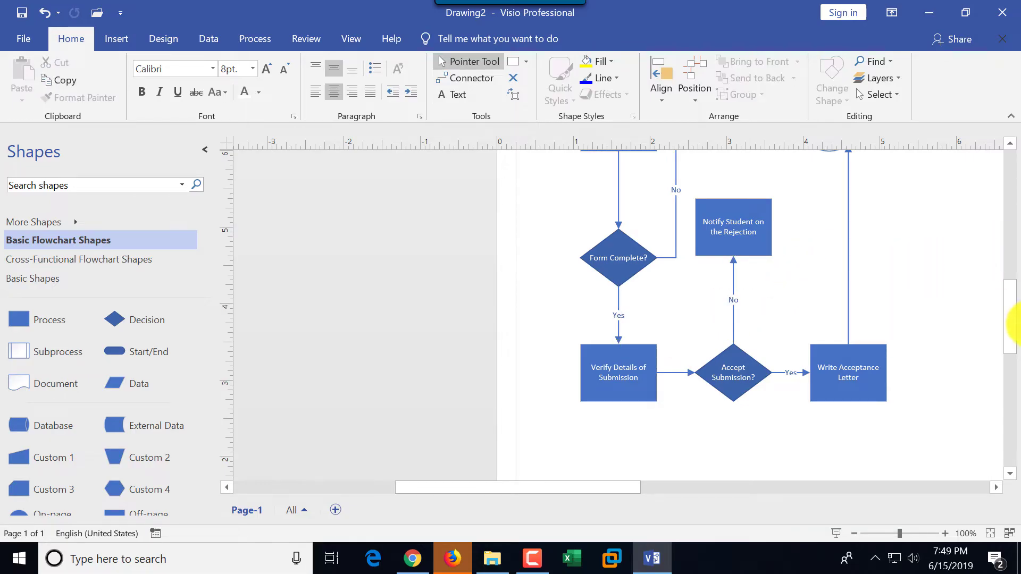
Select the entire flowchart and increase the font size of all its text to 10 pt.
scroll(1010, 327, "up", 1)
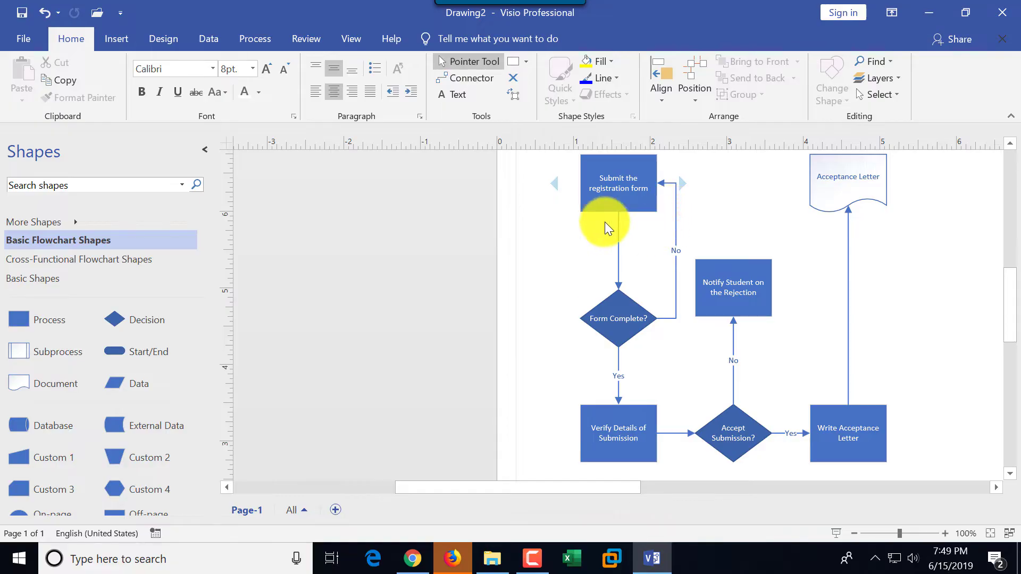
mouse_move(567, 167)
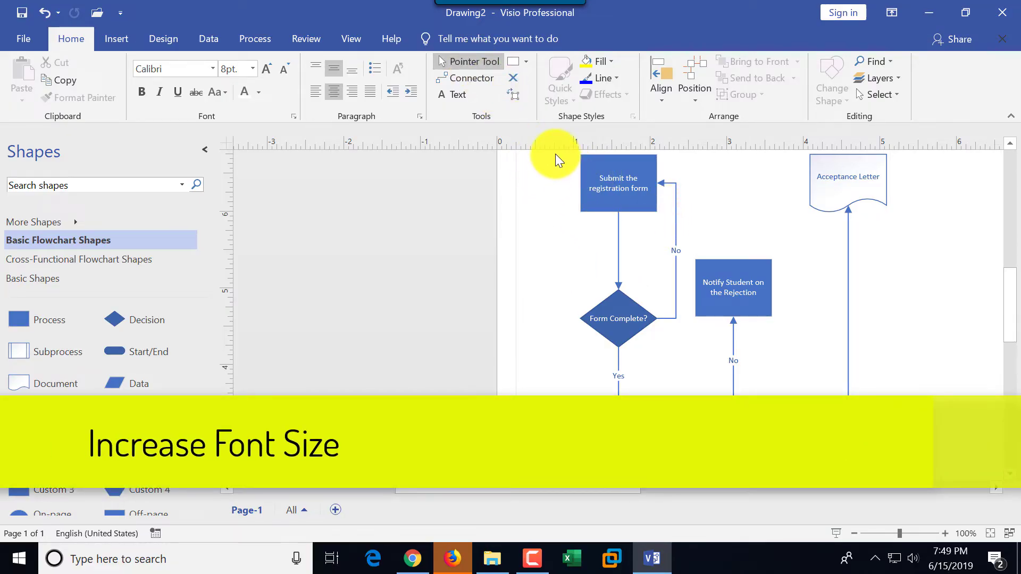
left_click(852, 533)
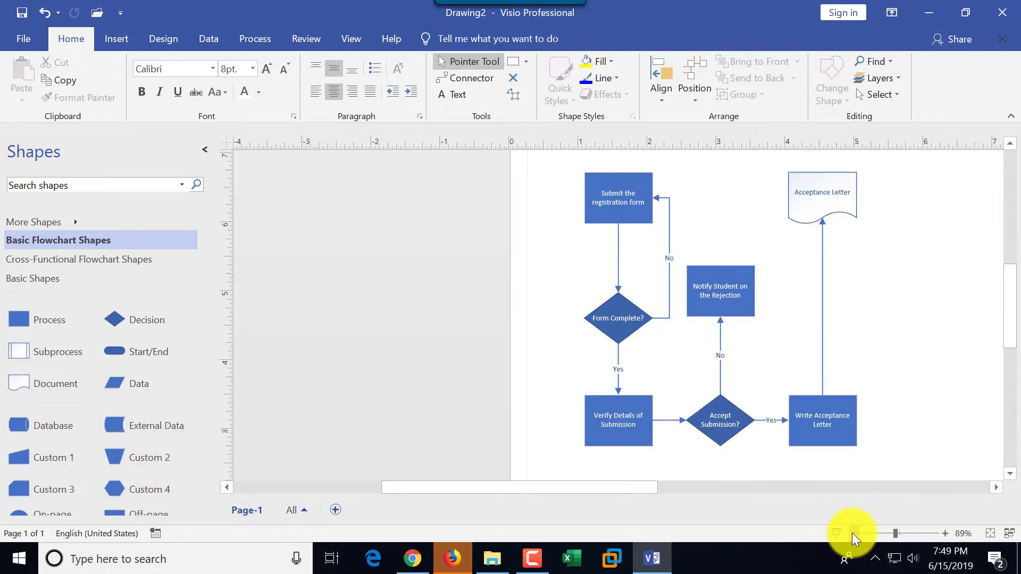
left_click_drag(560, 158, 885, 449)
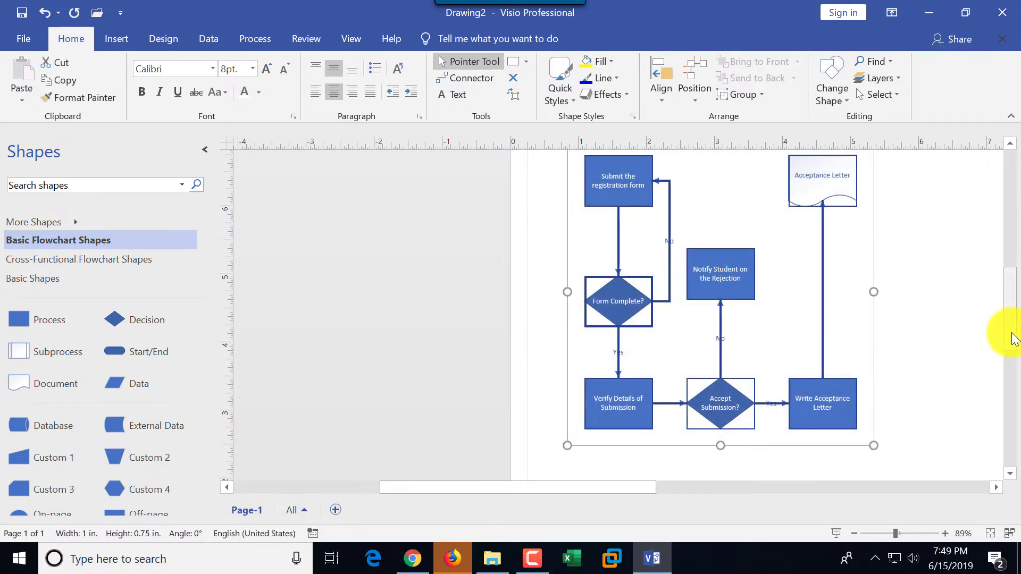
left_click_drag(1009, 337, 1012, 332)
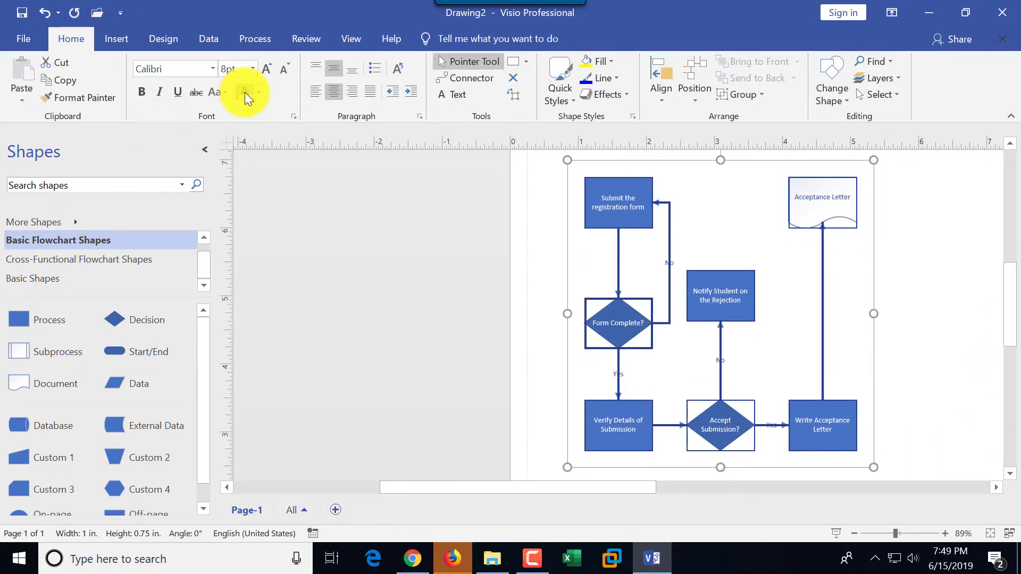
left_click(266, 69)
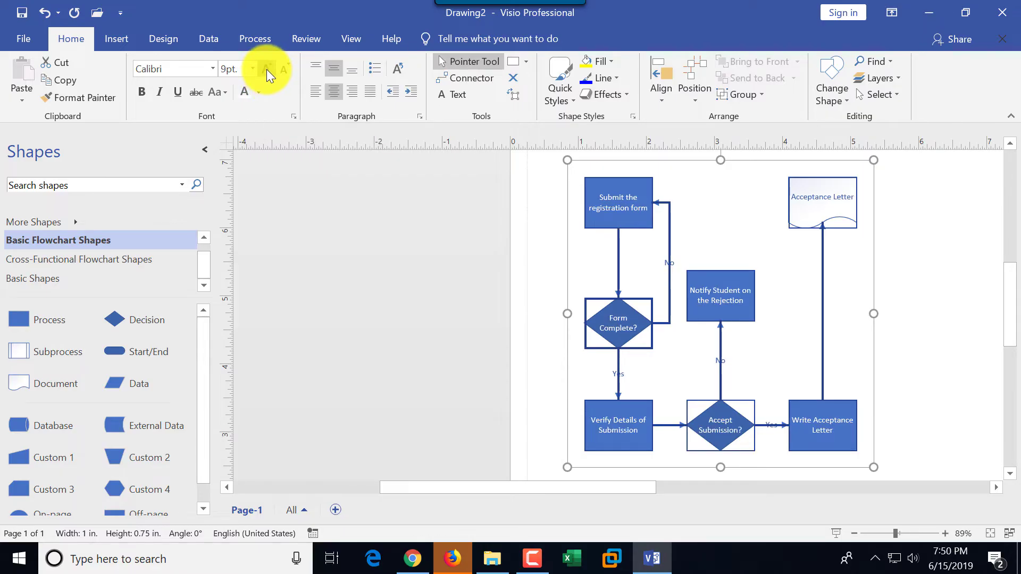
left_click(266, 69)
left_click(267, 69)
left_click(266, 70)
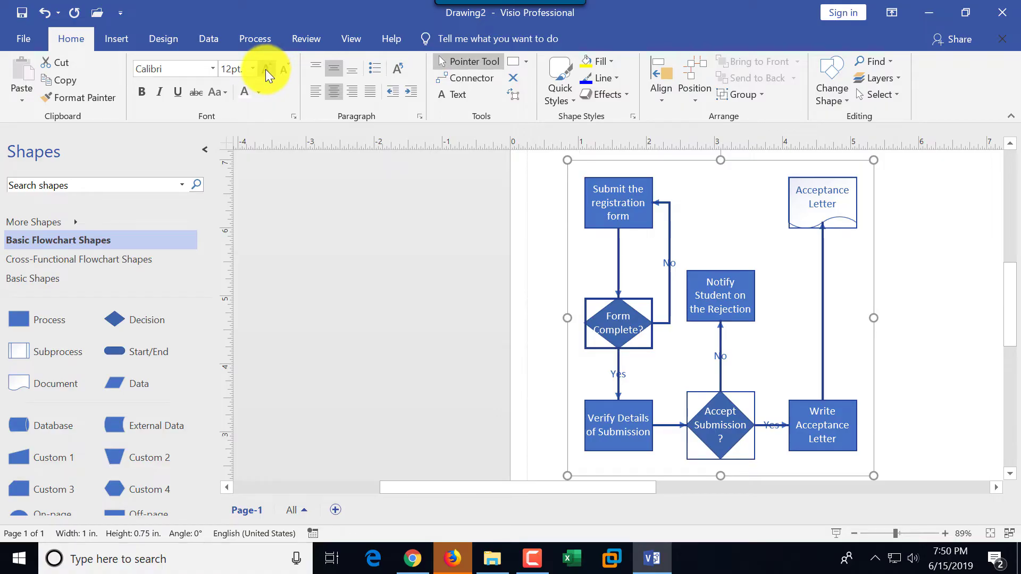
left_click(284, 69)
left_click(284, 69)
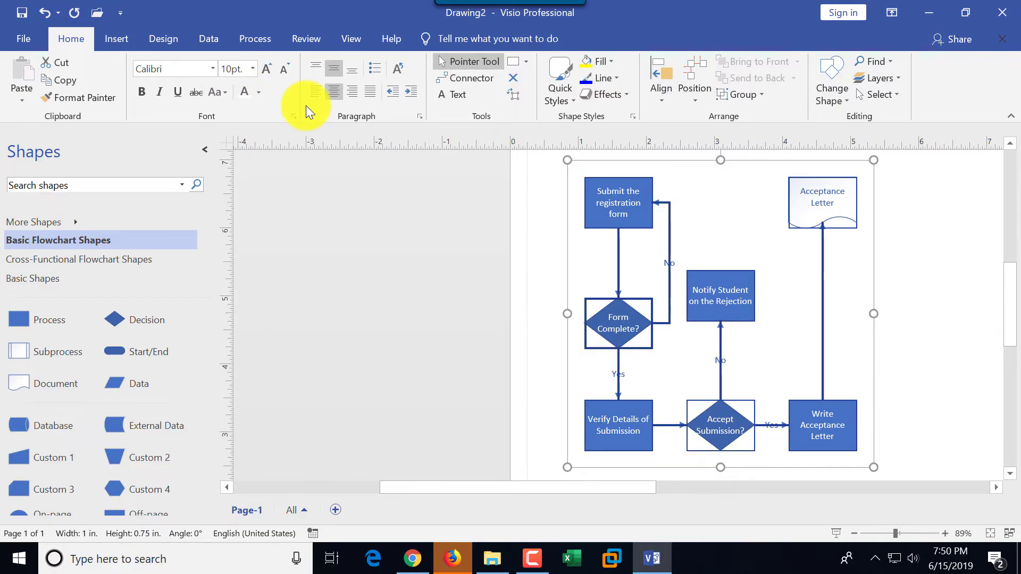
left_click(784, 356)
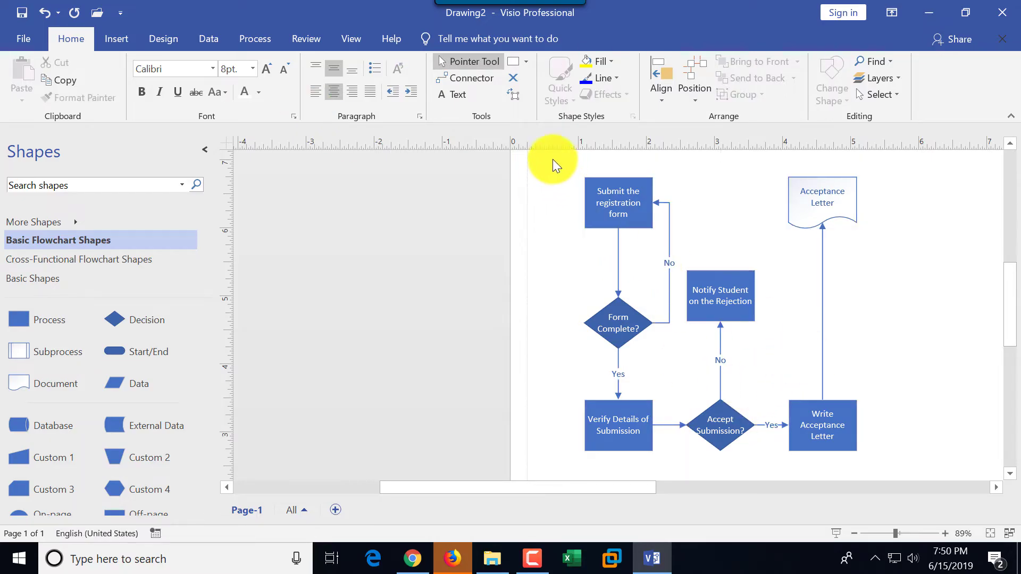
left_click_drag(550, 154, 882, 463)
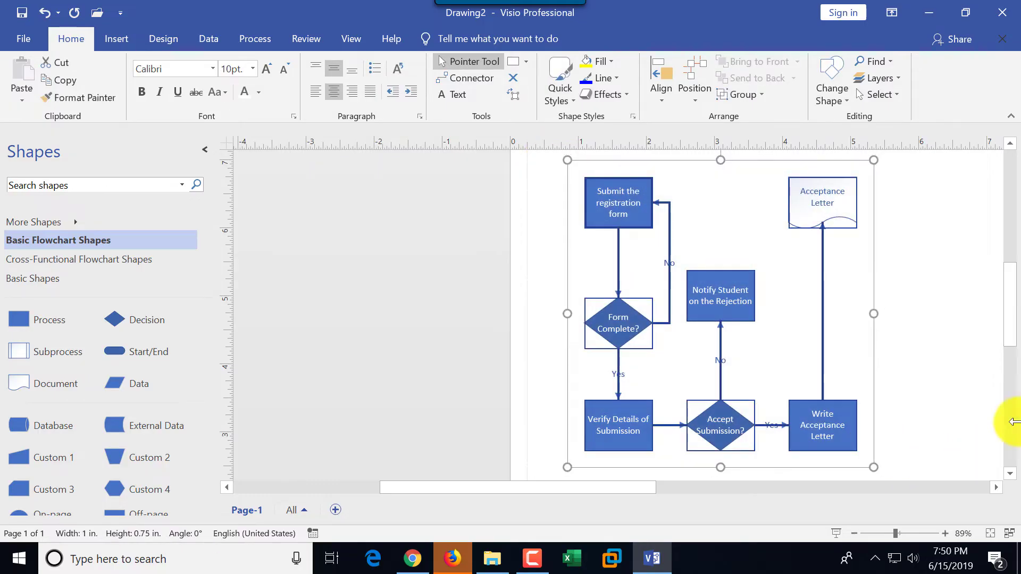
left_click(954, 391)
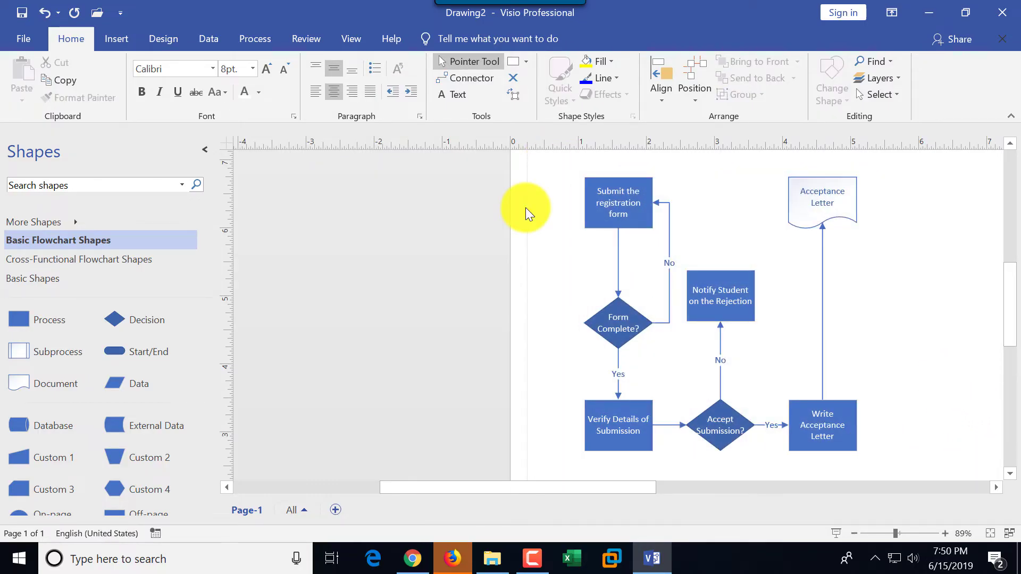
Try several themes on the flowchart, including the bright blue one with magenta decision diamonds, and view that theme's variants.
left_click(170, 40)
left_click(374, 71)
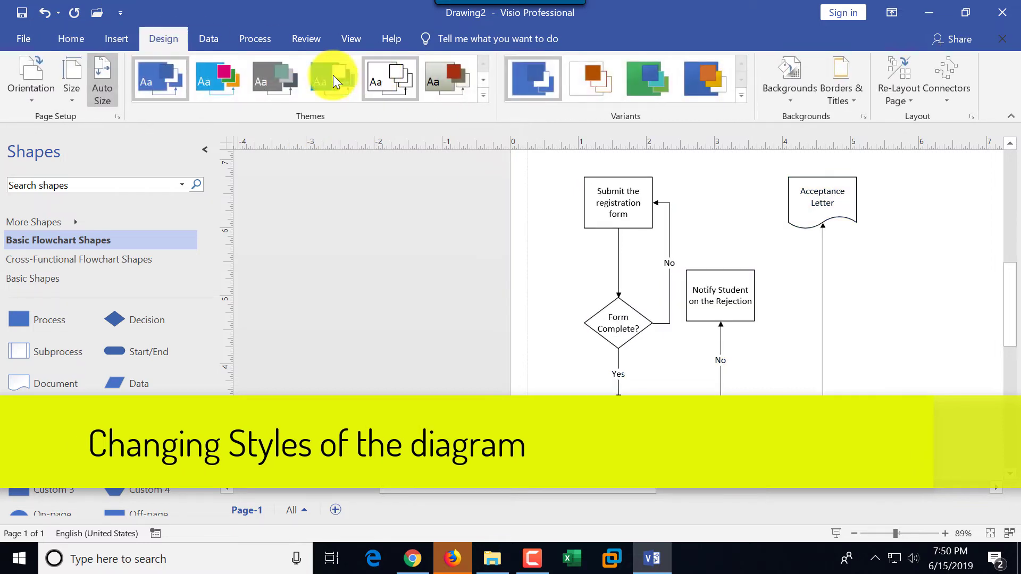
left_click(220, 82)
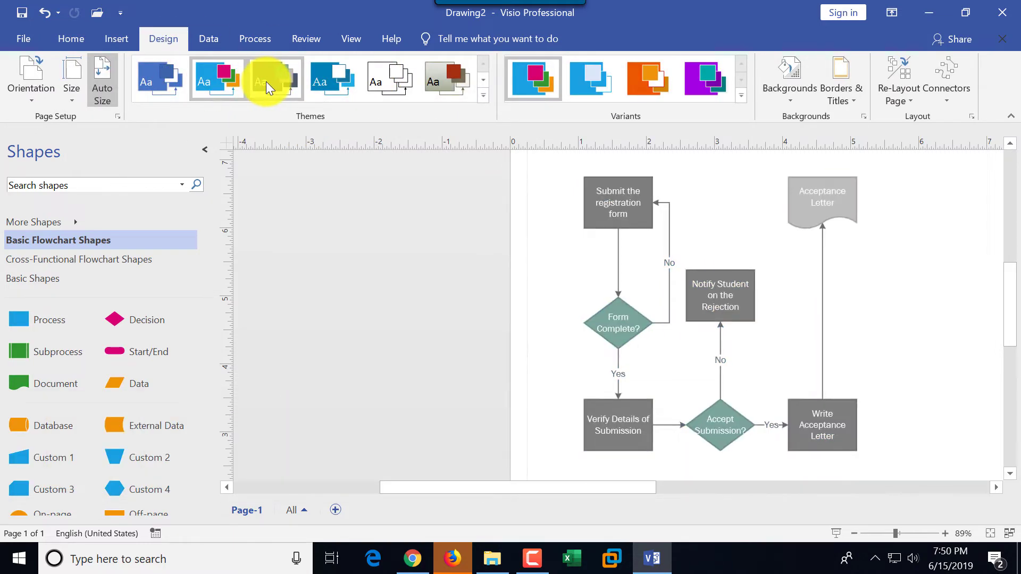
left_click(265, 81)
left_click(332, 80)
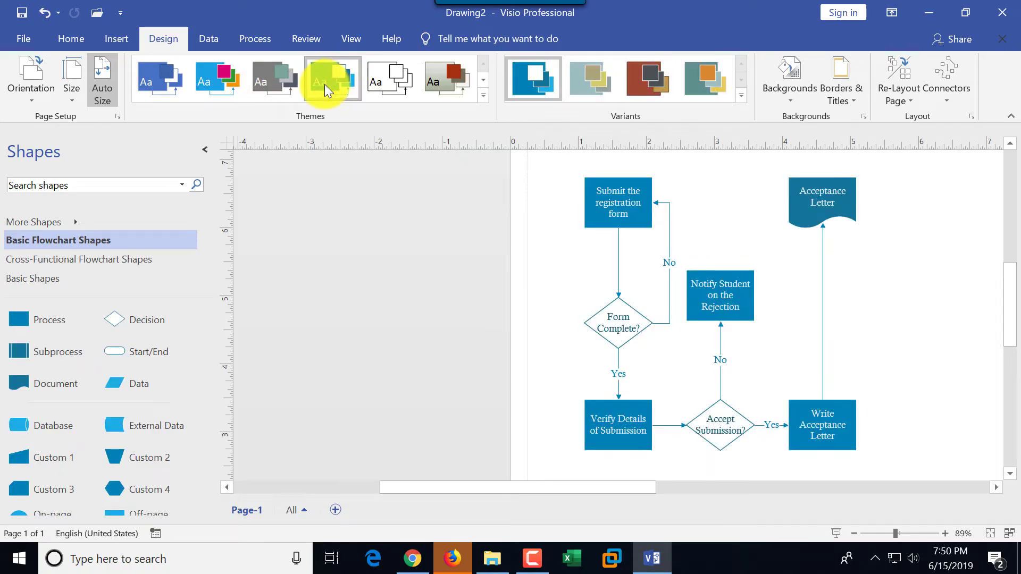
left_click(231, 84)
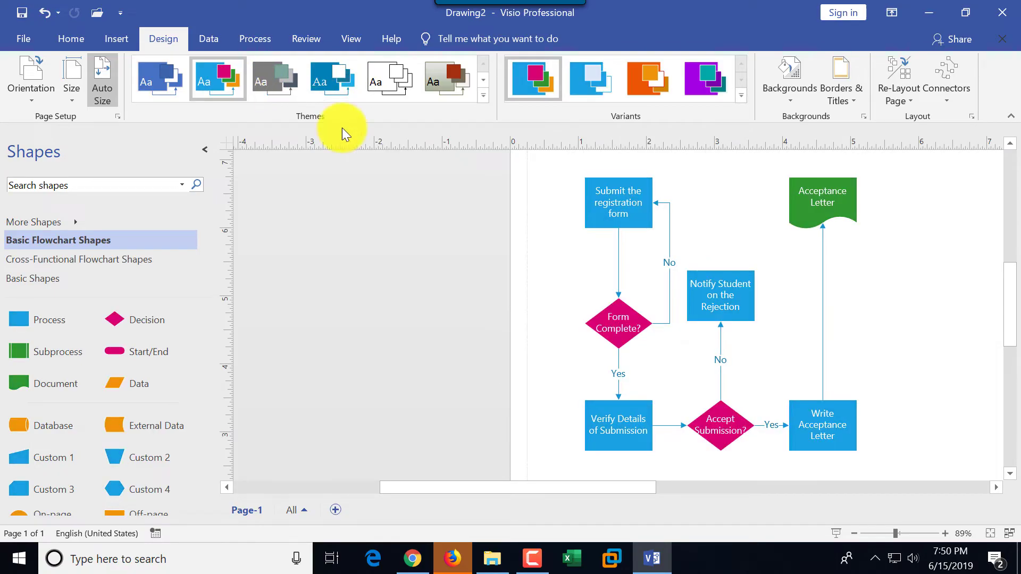
left_click(545, 84)
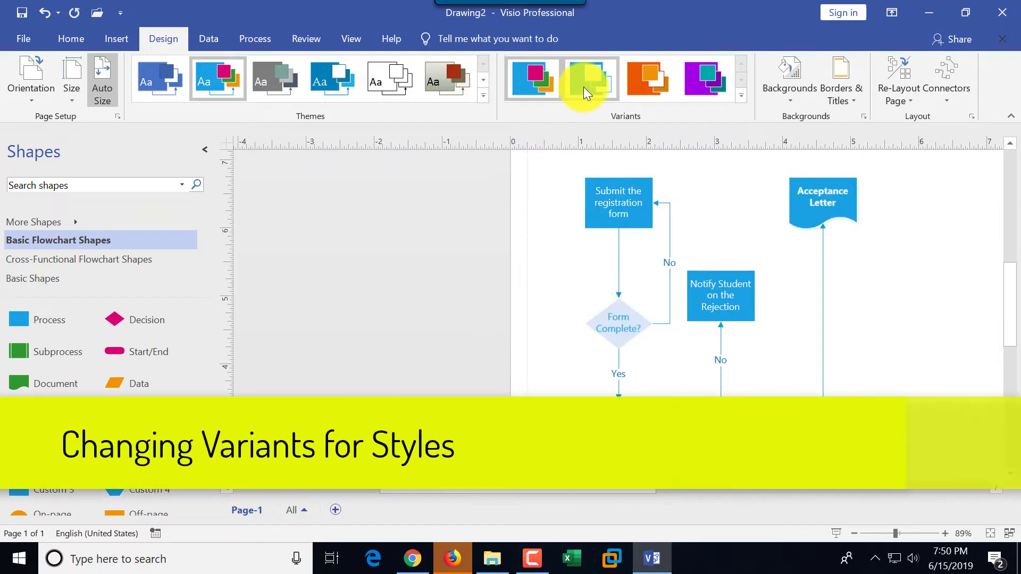
left_click(740, 96)
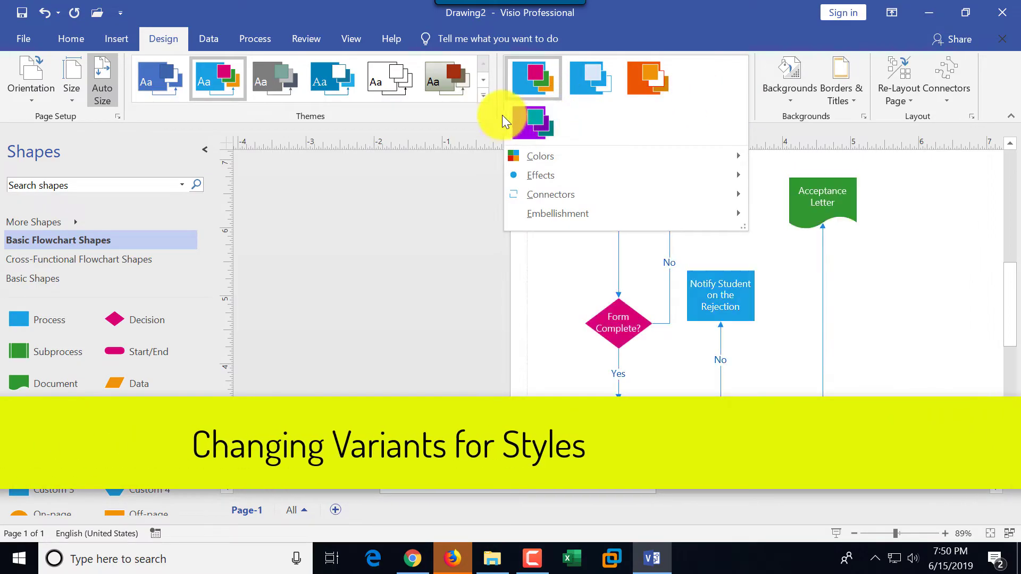
Apply the Professional theme with dark teal boxes and red decision diamonds to the flowchart.
left_click(484, 97)
left_click(481, 97)
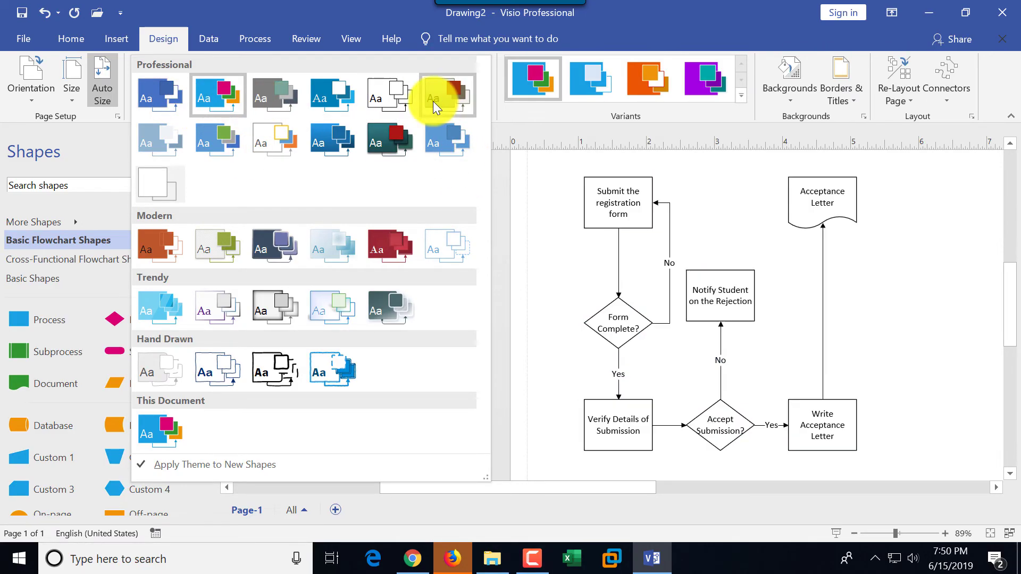
left_click(381, 138)
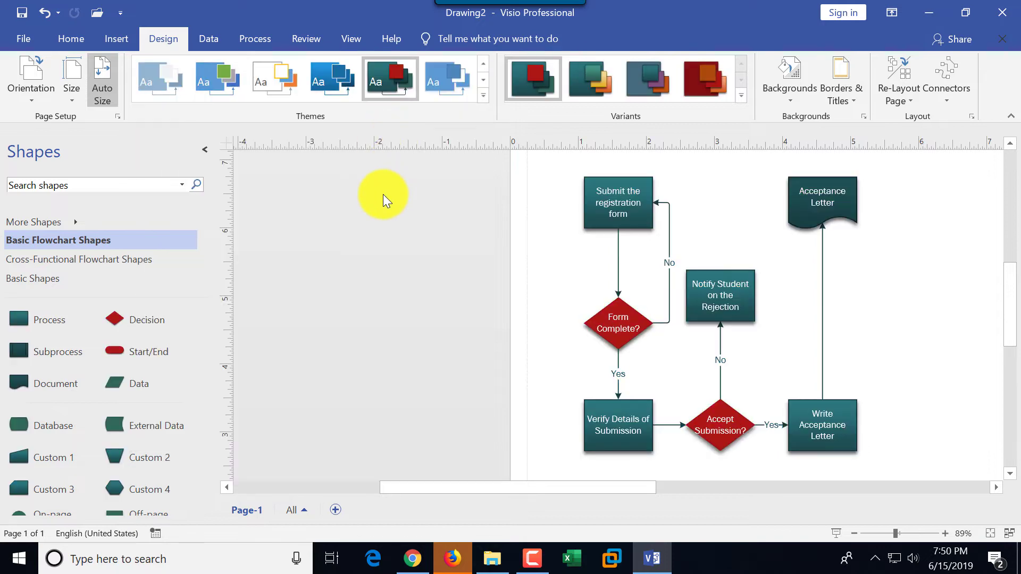
Apply the plain solid-colour background, the first of the available backgrounds, to the page.
left_click(791, 100)
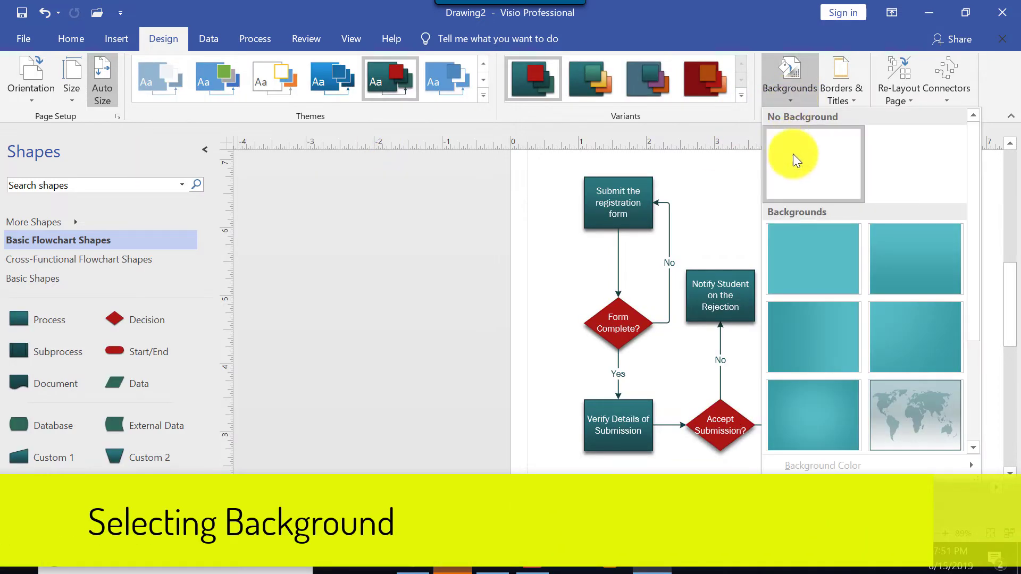
left_click(836, 260)
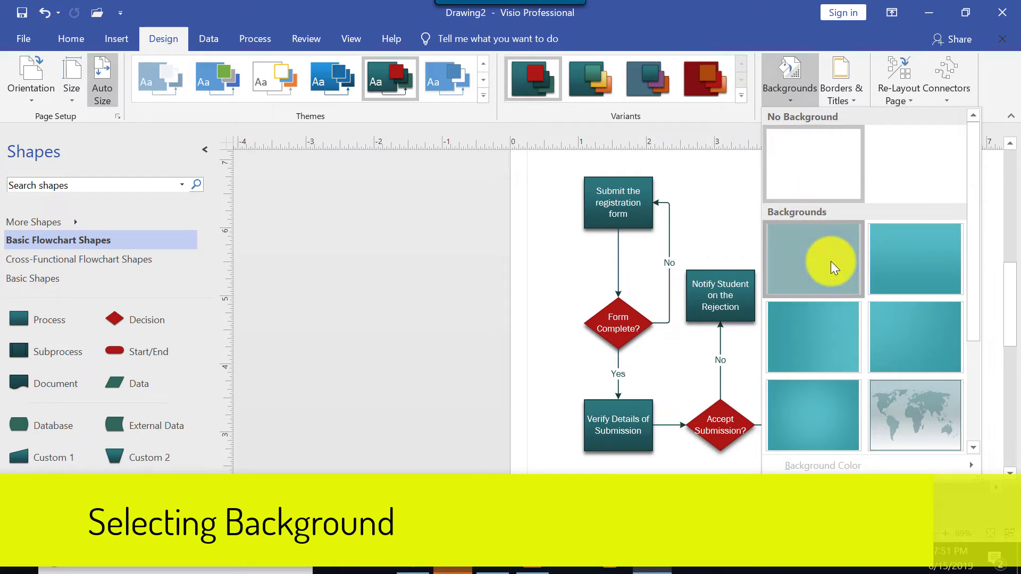
Try the world map background on the flowchart page.
left_click(793, 94)
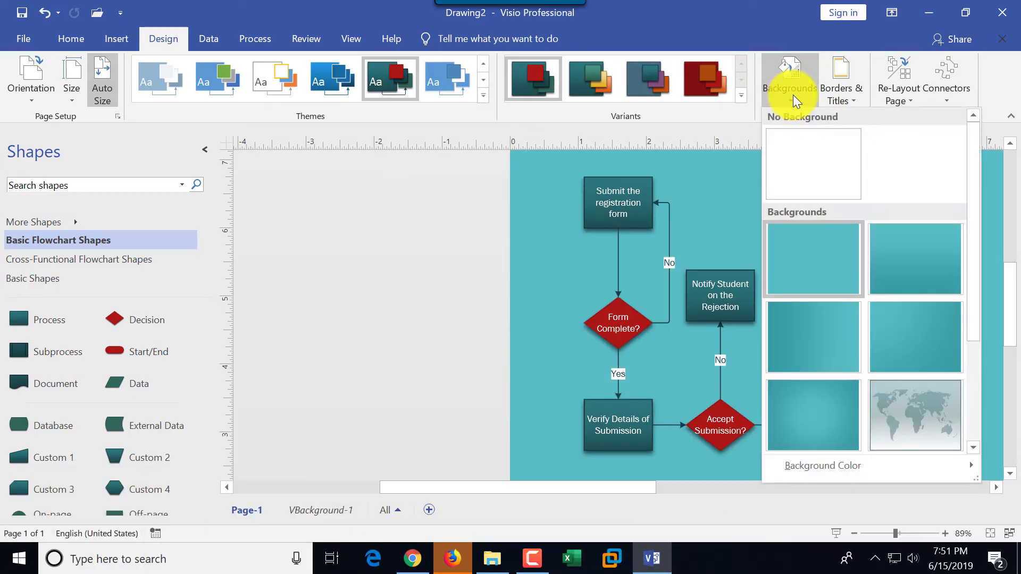
left_click(1008, 445)
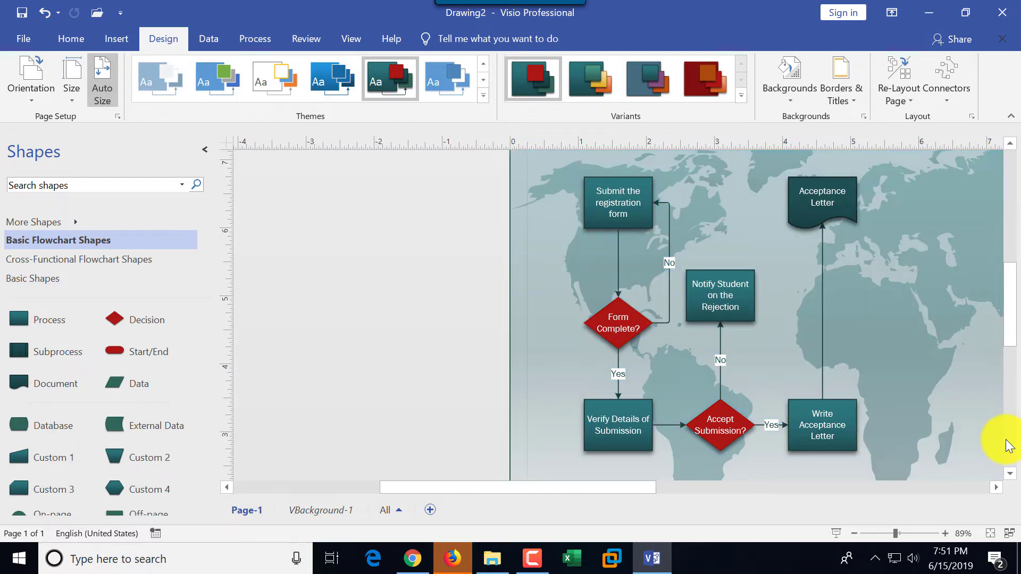
Undo both the world map background and the solid-colour background on the page.
left_click(45, 13)
left_click(45, 13)
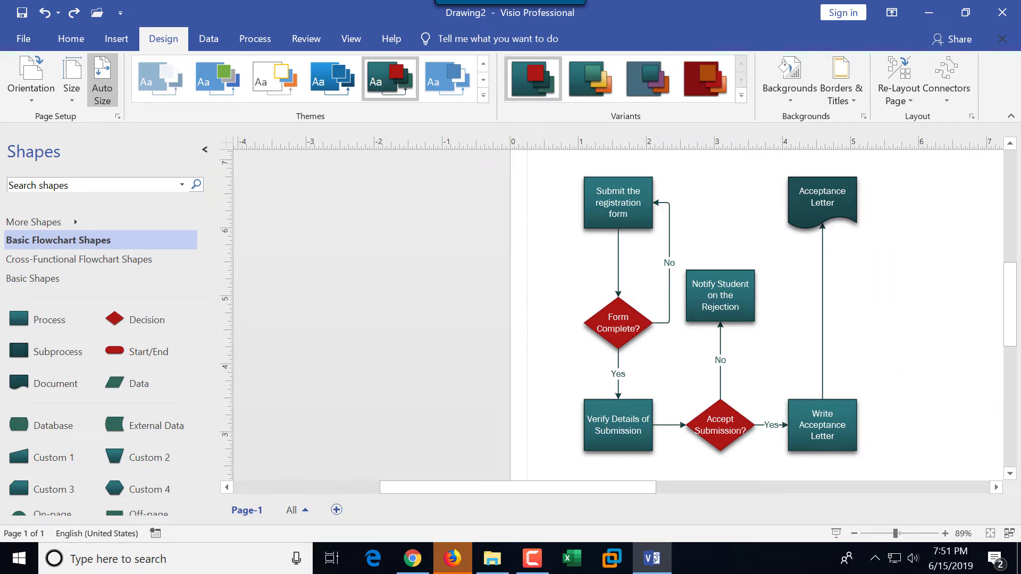
left_click(783, 339)
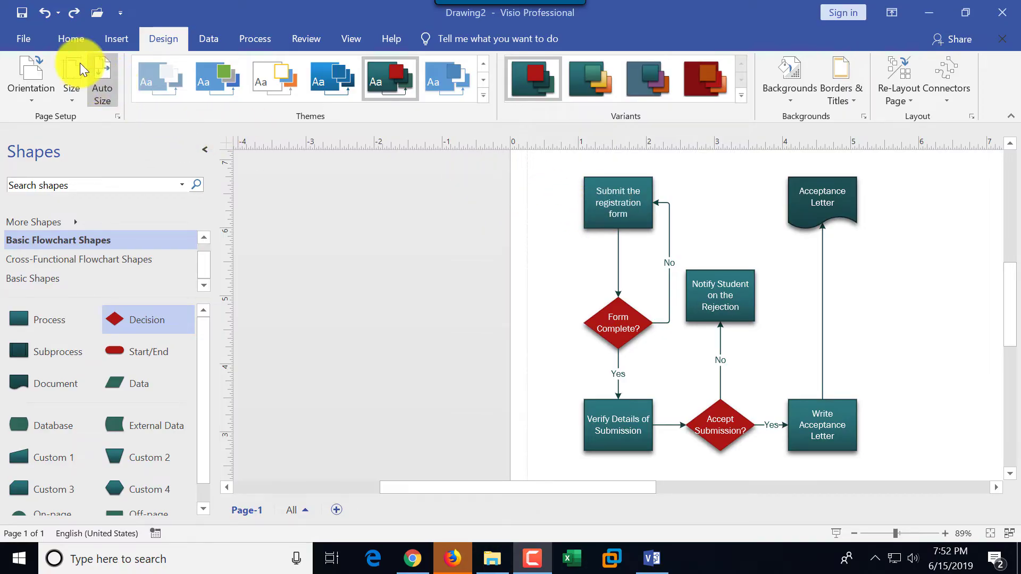
Select the entire flowchart and move it about 0.9 in to the right to free space beside its first box.
left_click(74, 39)
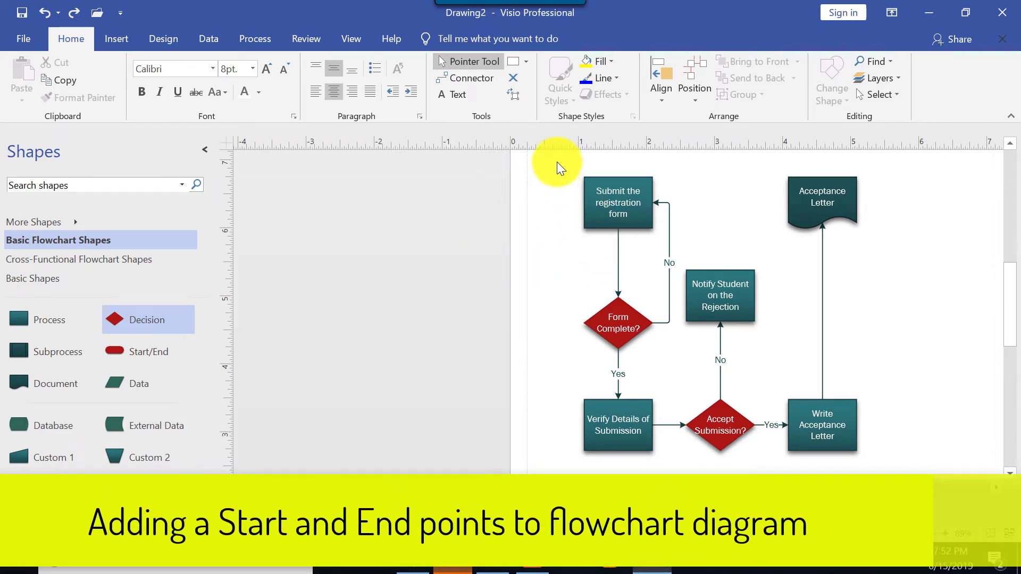
left_click_drag(554, 157, 903, 423)
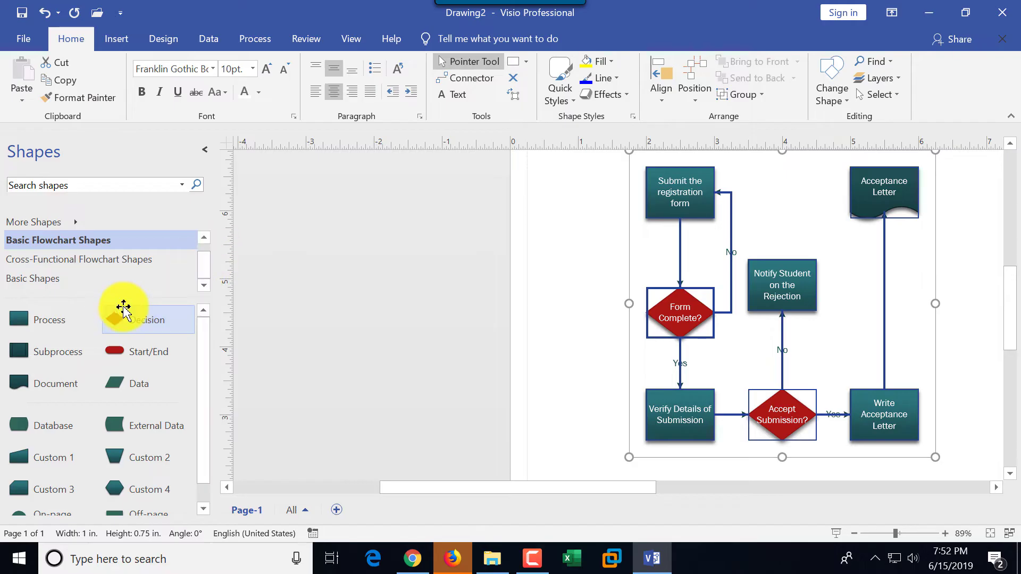
Add a Start/End shape labelled "Start" left of the "Submit the registration form" box and draw a connector from it to that box.
left_click_drag(142, 352, 571, 202)
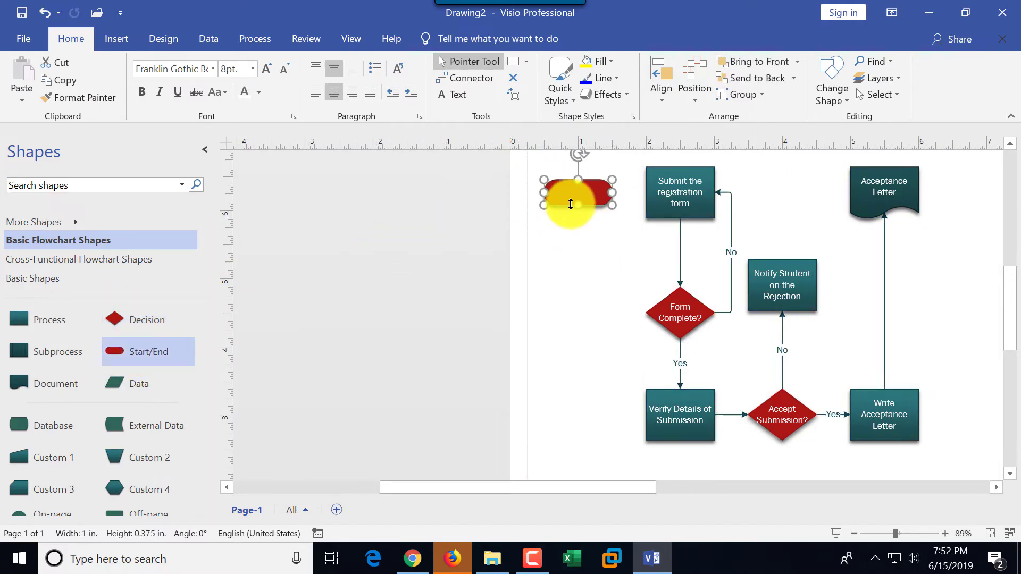
double_click(584, 195)
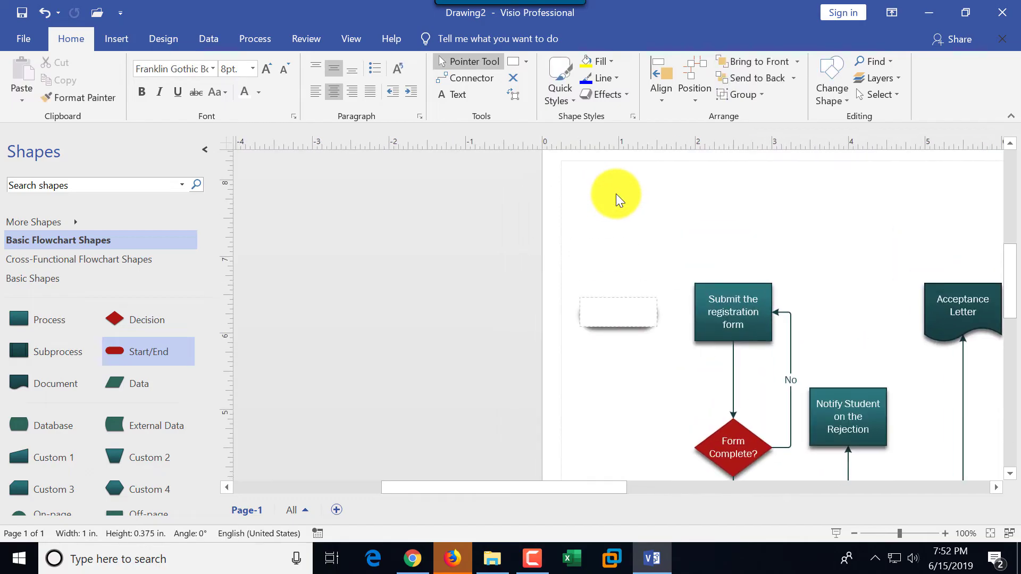
type("Start")
left_click(617, 195)
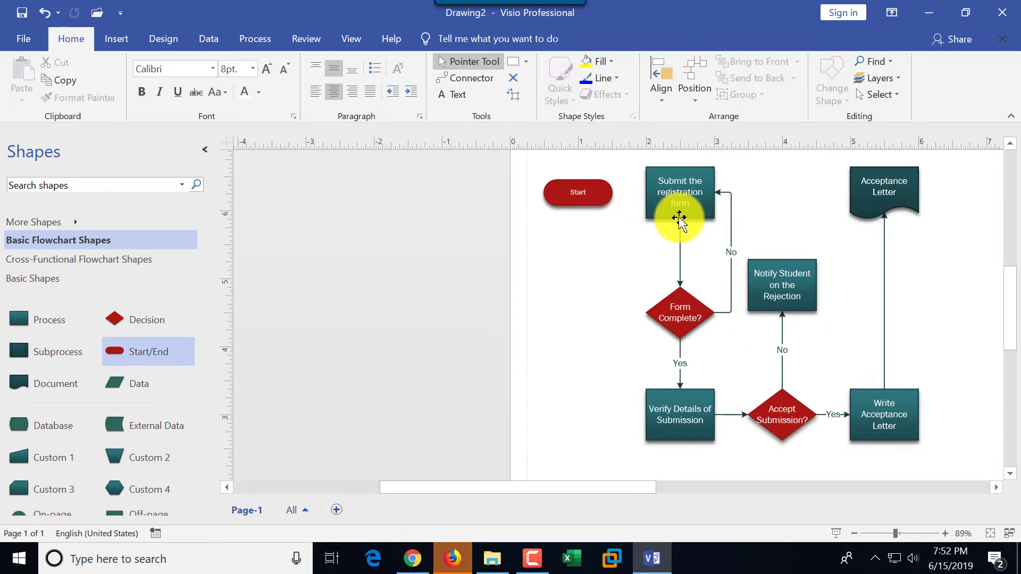
left_click(463, 78)
mouse_move(610, 206)
left_mouse_down()
mouse_move(611, 196)
mouse_move(646, 192)
left_mouse_up()
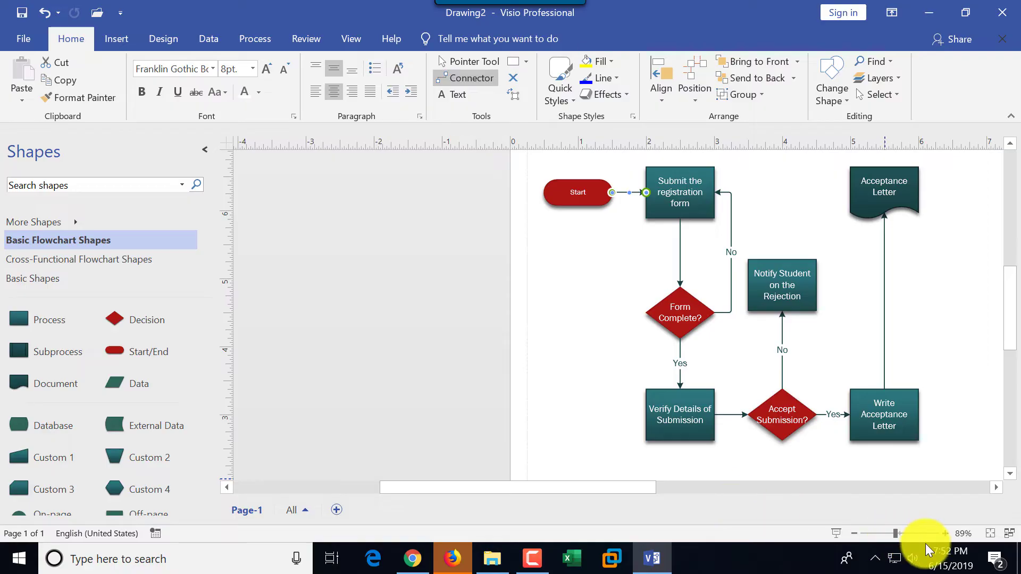
Duplicate the Start shape and place the copy above the "Notify Student on the Rejection" box, level with the original.
left_click_drag(640, 490, 698, 488)
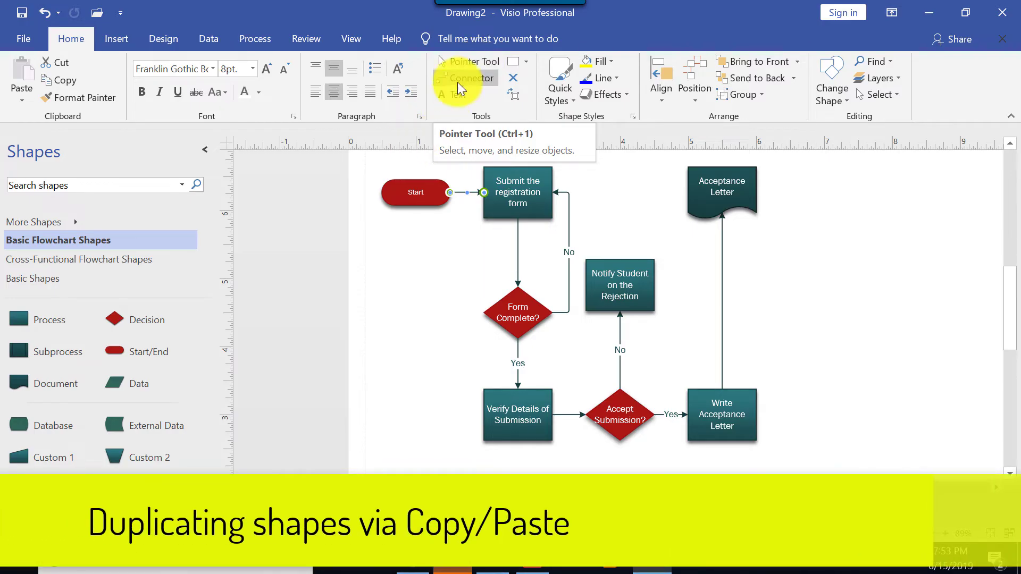
left_click(478, 62)
left_click(417, 194)
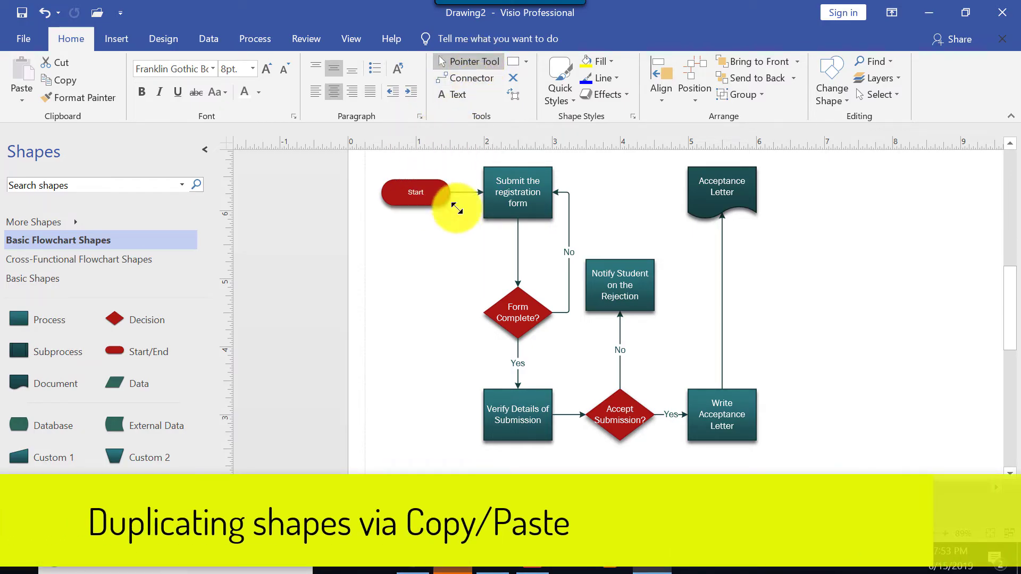
left_click(63, 81)
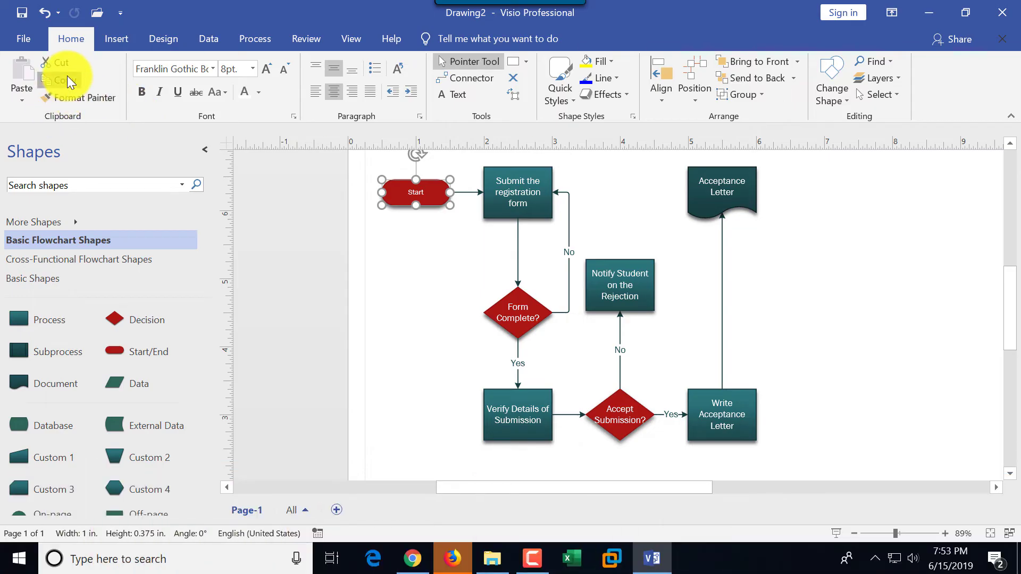
left_click(19, 75)
left_click_drag(460, 212, 630, 196)
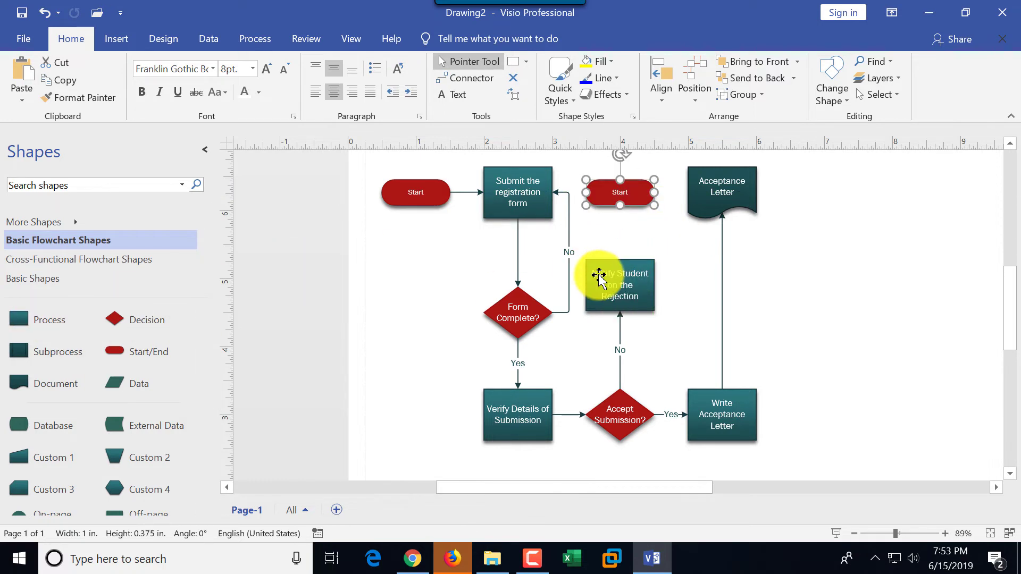
Draw connectors from the "Notify Student on the Rejection" box and the "Acceptance Letter" document to the copied Start shape.
left_click(618, 257)
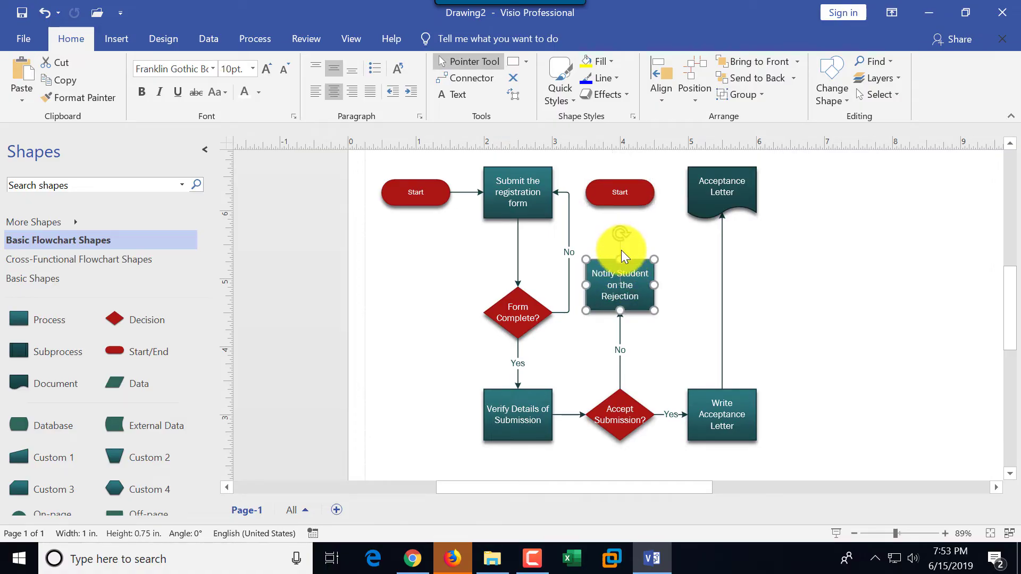
mouse_move(680, 286)
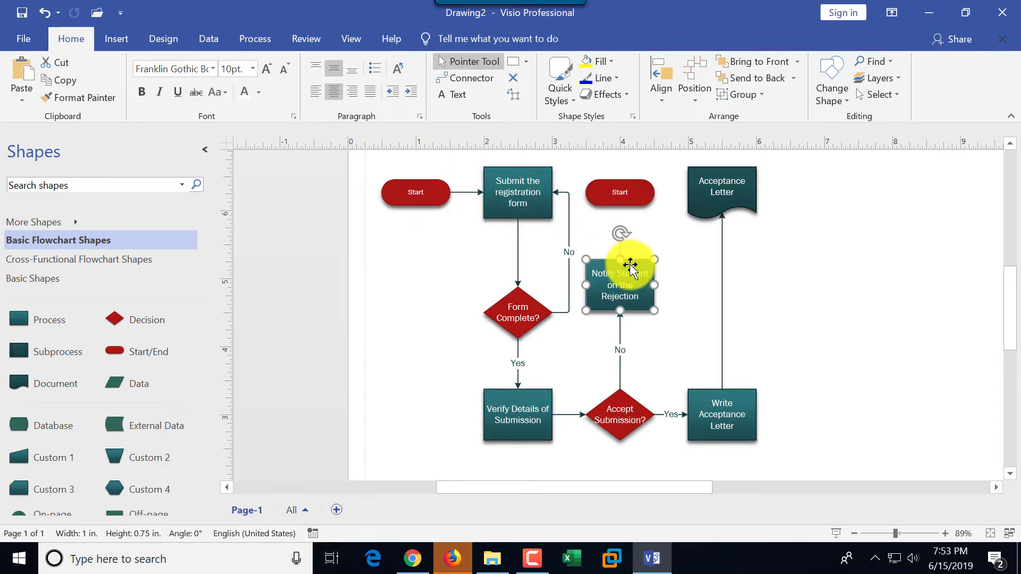
left_click(466, 80)
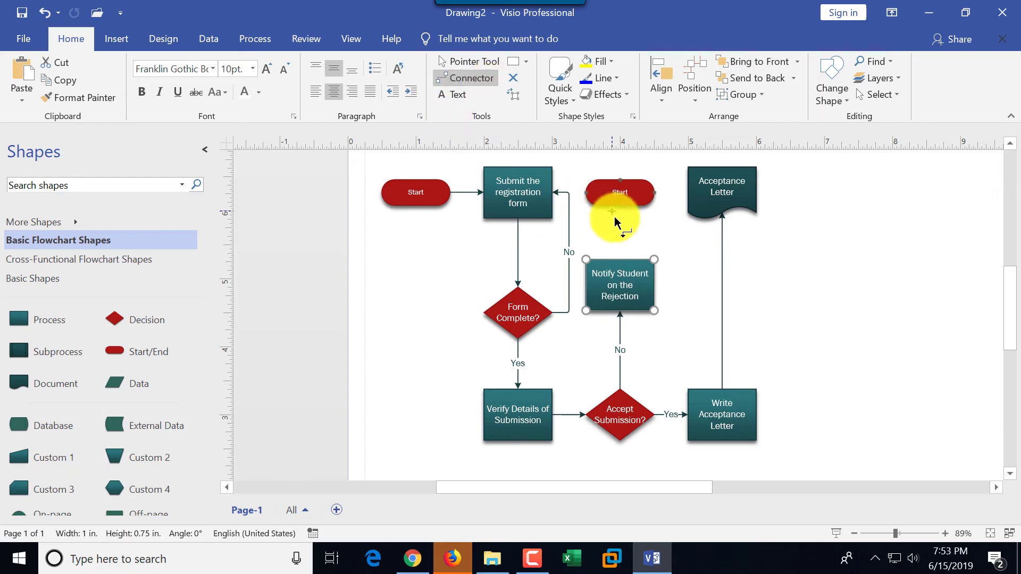
left_click_drag(619, 259, 620, 205)
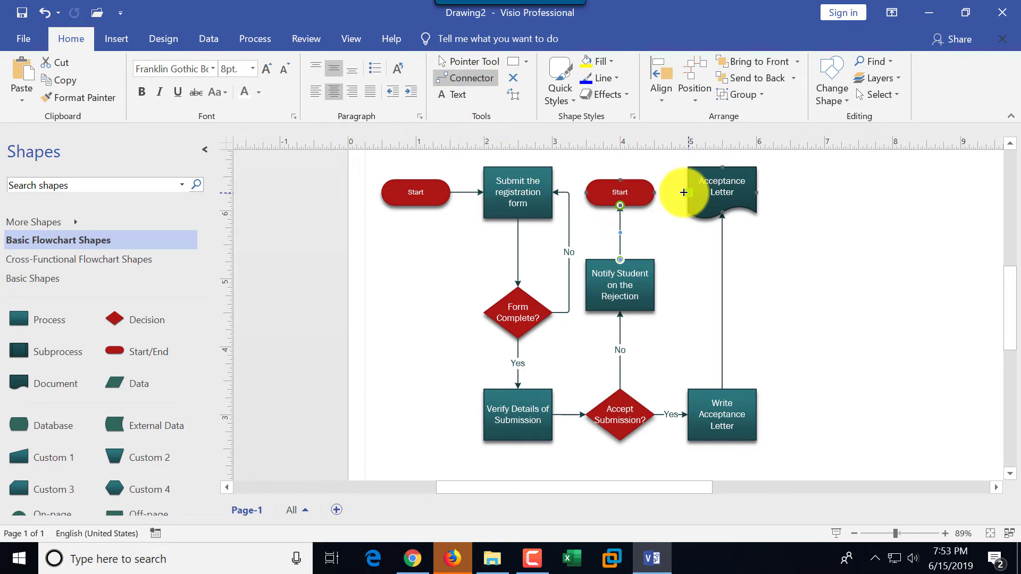
left_click_drag(683, 193, 654, 192)
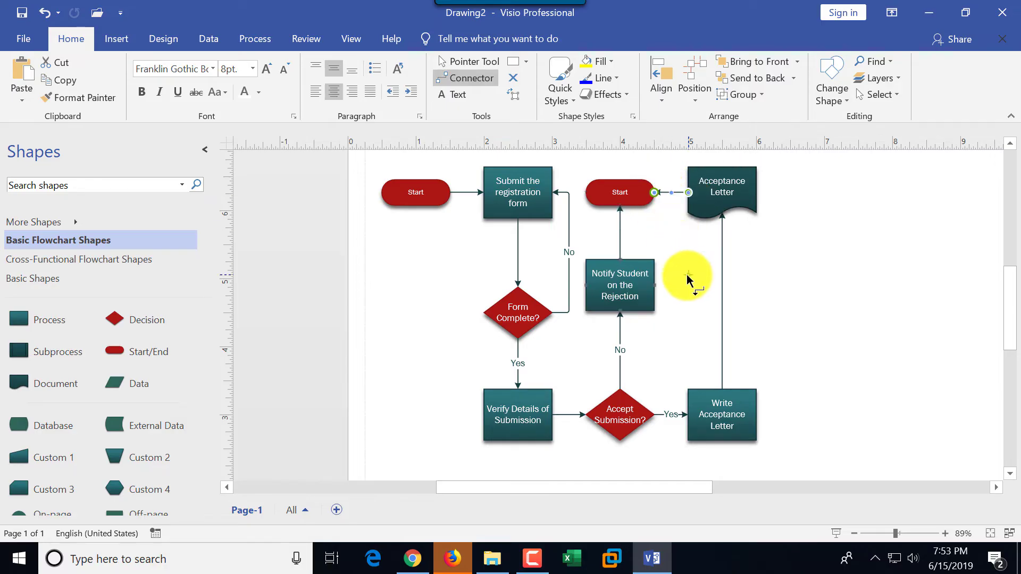